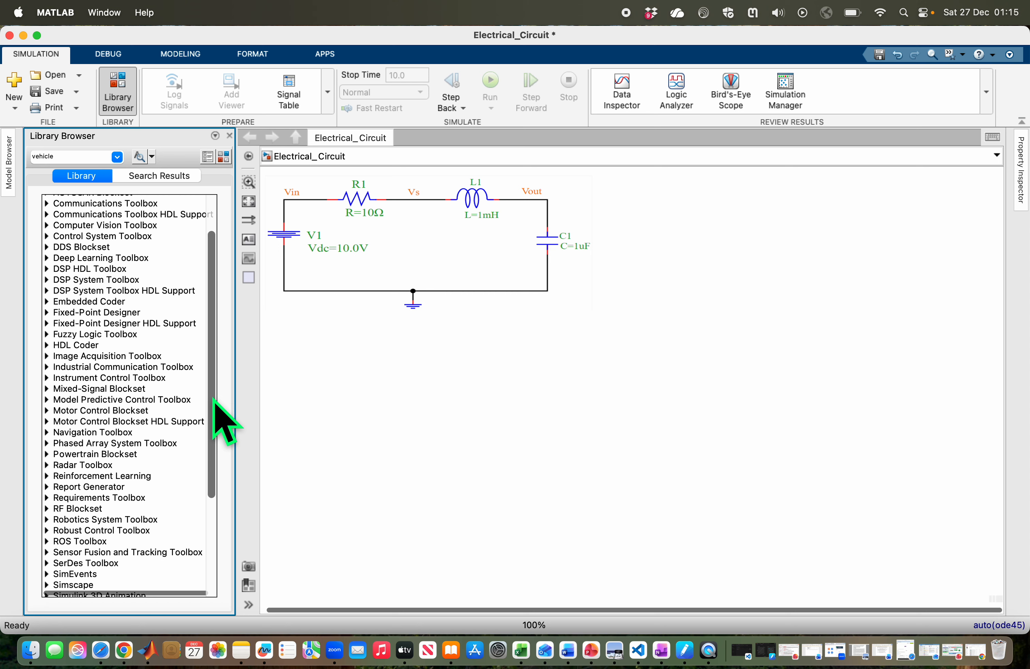
Add a Resistor block from the Simscape Electrical Passive library to the empty area below the reference circuit image.
{"action": "left_click_drag", "start_coordinate": [214, 402], "coordinate": [212, 513]}
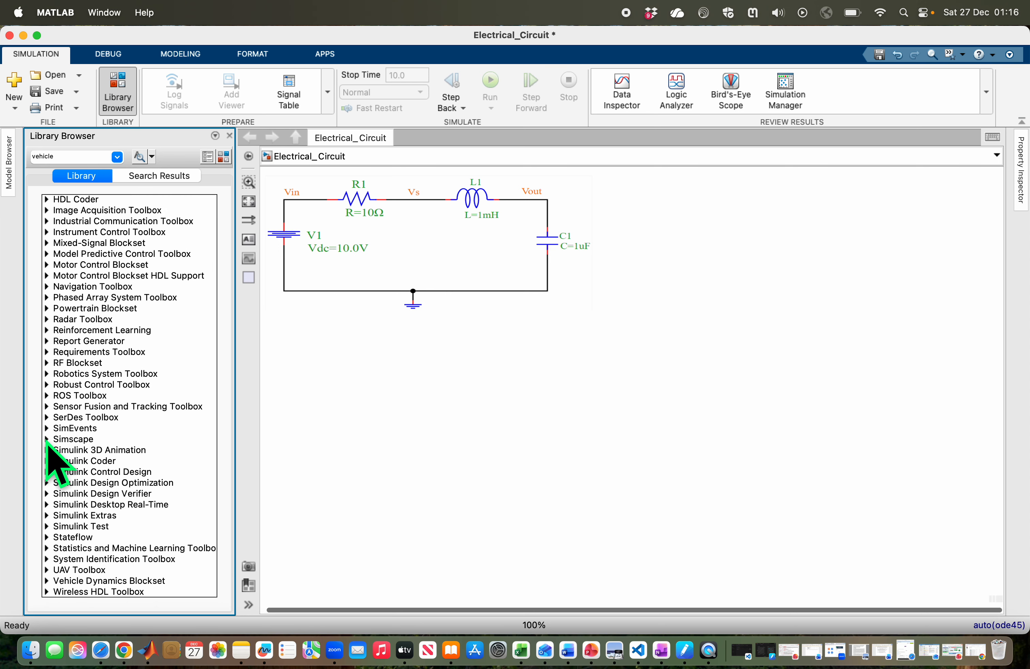
{"action": "left_click", "coordinate": [47, 439]}
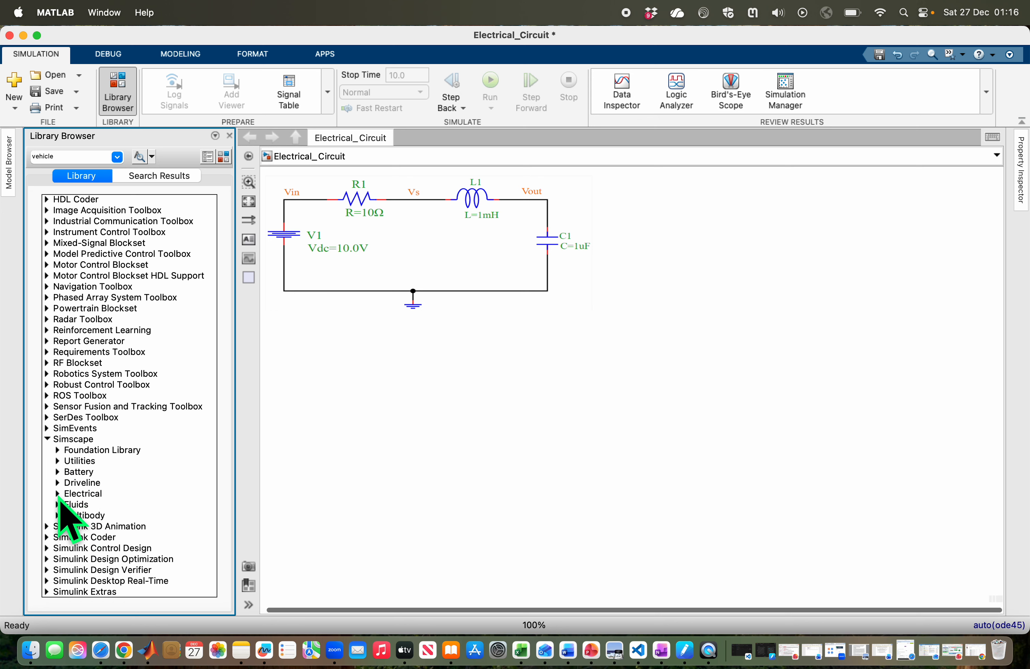
{"action": "left_click", "coordinate": [57, 494]}
{"action": "scroll", "coordinate": [65, 304], "scroll_direction": "down", "scroll_amount": 5}
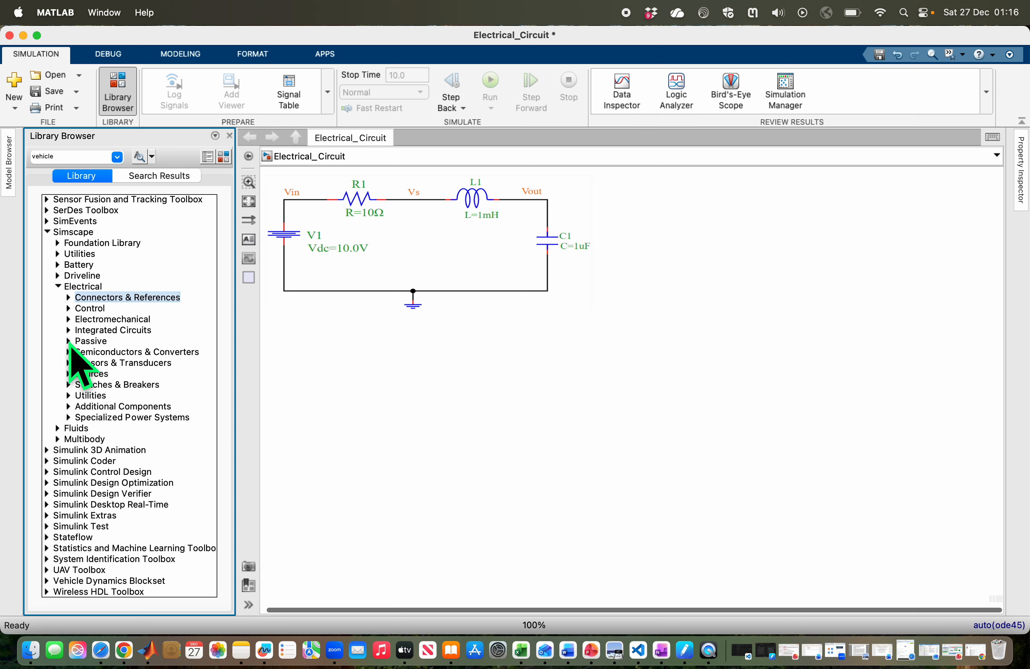
{"action": "left_click", "coordinate": [68, 341]}
{"action": "scroll", "coordinate": [211, 382], "scroll_direction": "down", "scroll_amount": 3}
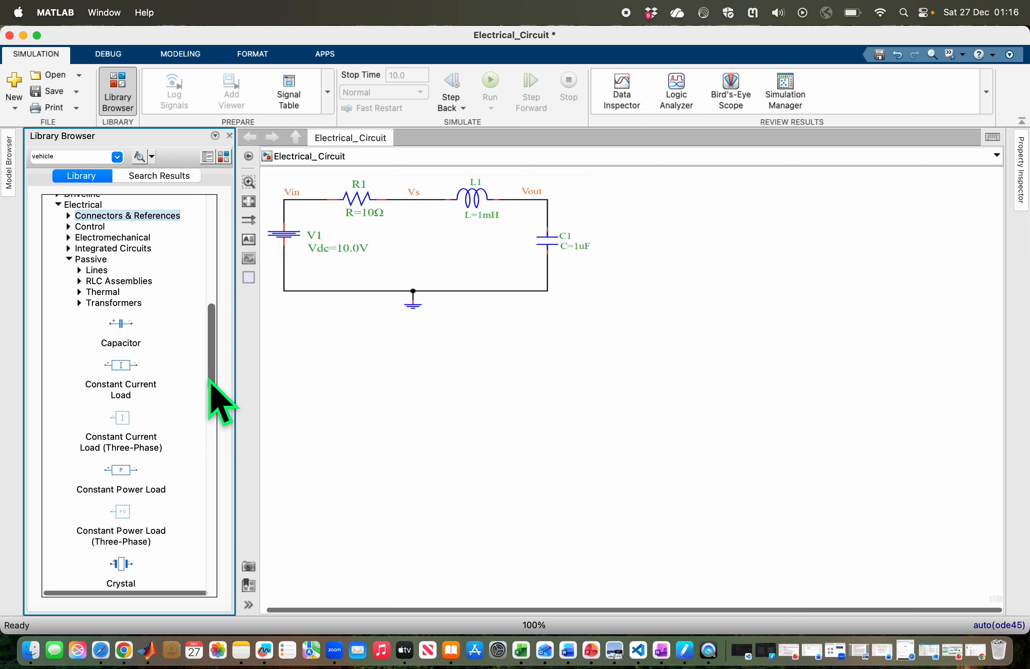
{"action": "left_click_drag", "start_coordinate": [209, 379], "coordinate": [212, 538]}
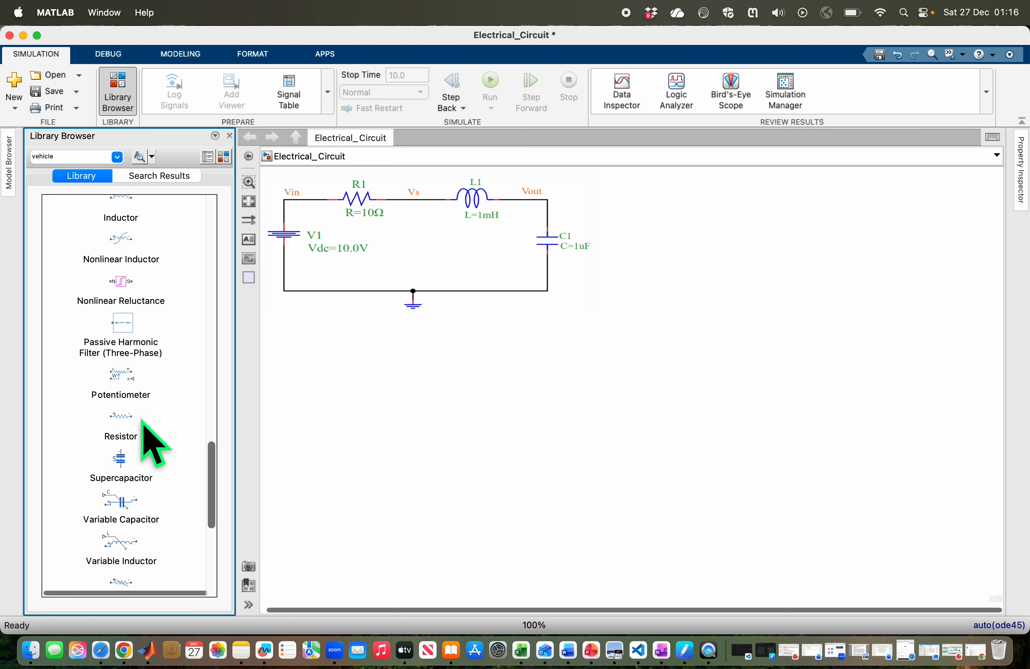
{"action": "left_click", "coordinate": [129, 418]}
{"action": "left_click_drag", "start_coordinate": [129, 420], "coordinate": [607, 410]}
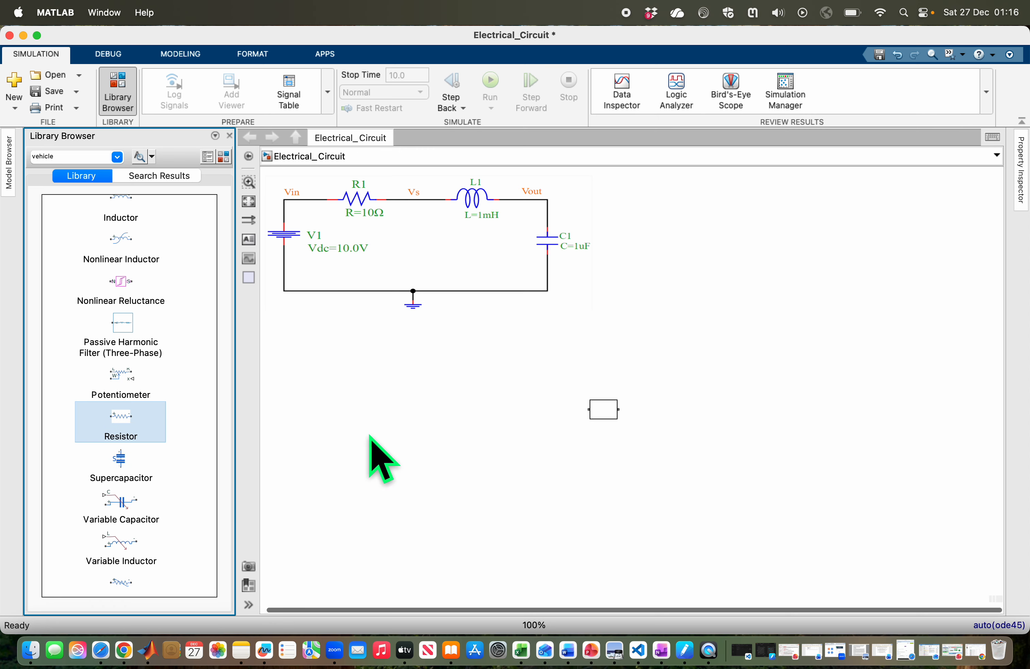
Place an Inductor and a Capacitor from the Passive library in a row to the right of the resistor.
{"action": "left_click_drag", "start_coordinate": [211, 467], "coordinate": [206, 410]}
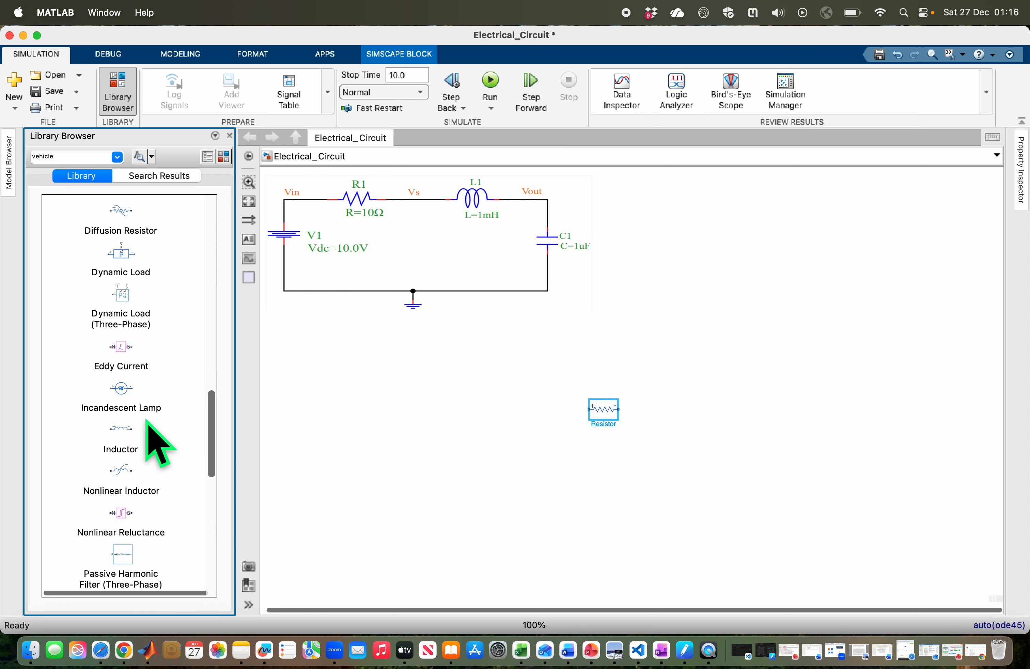
{"action": "left_click_drag", "start_coordinate": [126, 430], "coordinate": [706, 414]}
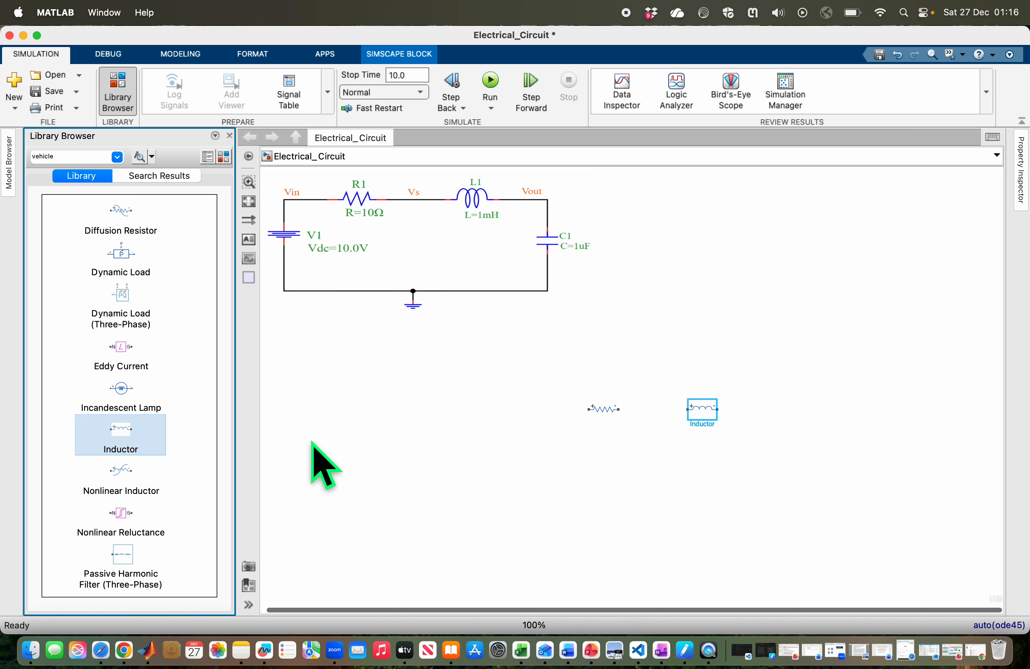
{"action": "left_click_drag", "start_coordinate": [212, 421], "coordinate": [211, 340]}
{"action": "left_click_drag", "start_coordinate": [134, 326], "coordinate": [818, 418]}
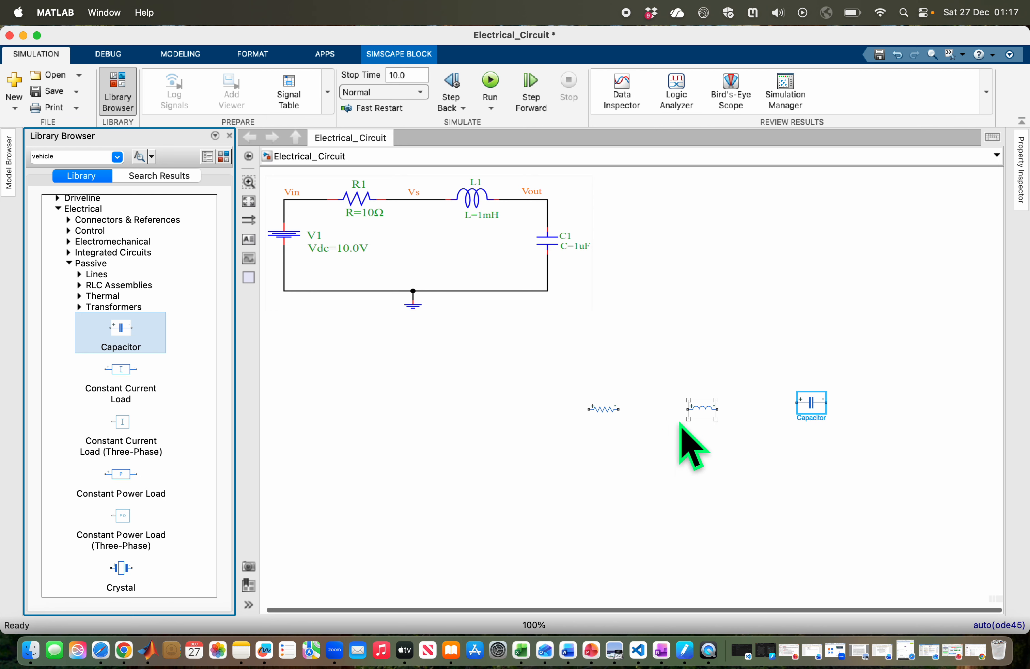
Add a Voltage Source block from the Simscape Electrical Sources library below and to the left of the resistor.
{"action": "left_click", "coordinate": [70, 263]}
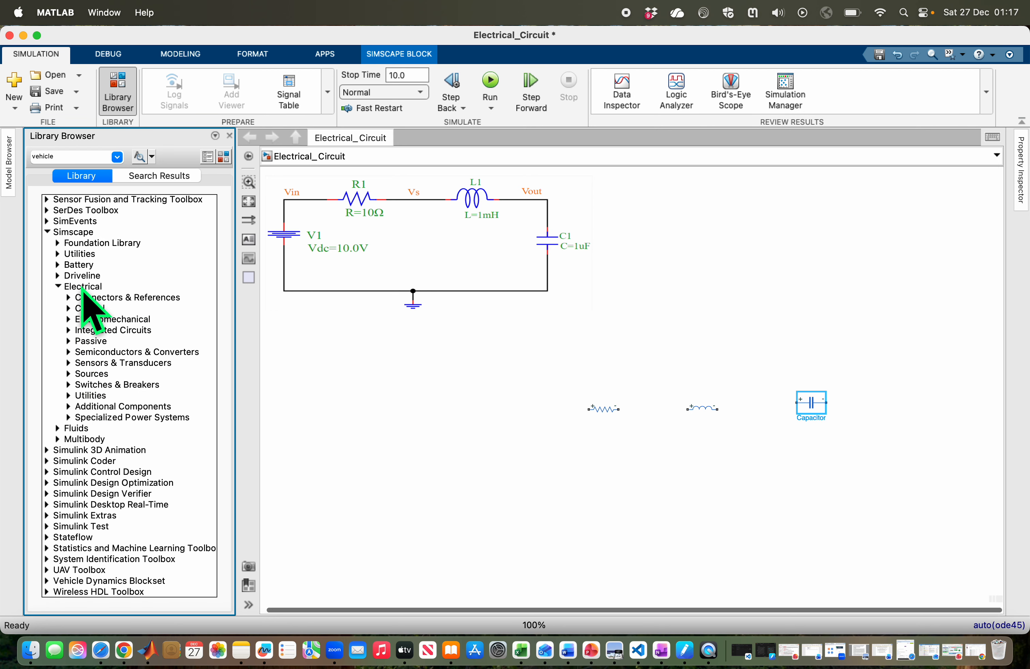
{"action": "left_click", "coordinate": [68, 374]}
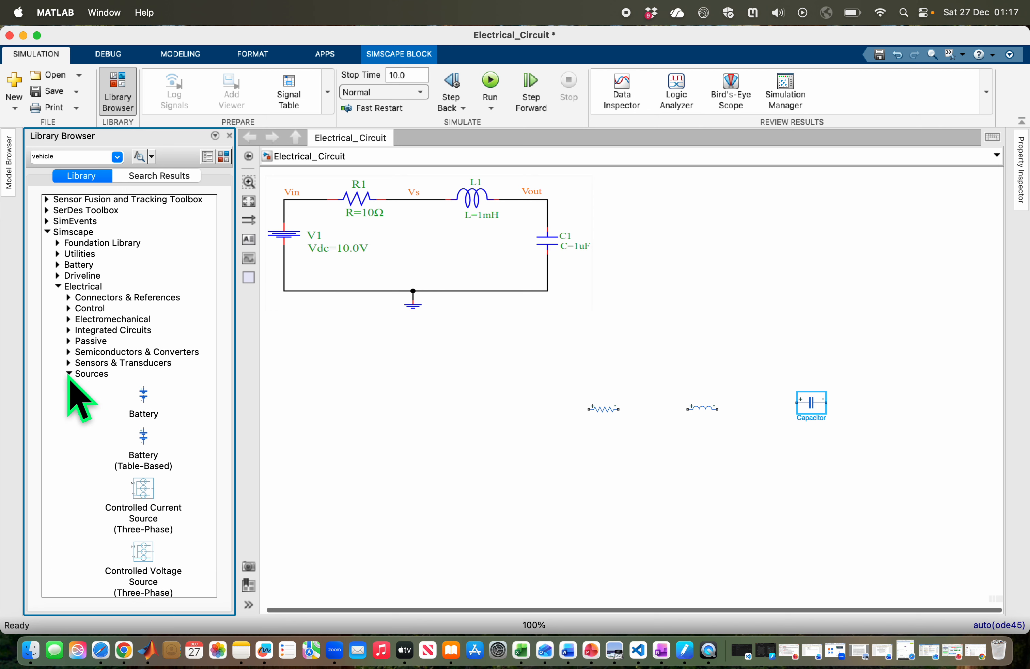
{"action": "scroll", "coordinate": [210, 377], "scroll_direction": "down", "scroll_amount": 2}
{"action": "left_click_drag", "start_coordinate": [209, 376], "coordinate": [214, 560]}
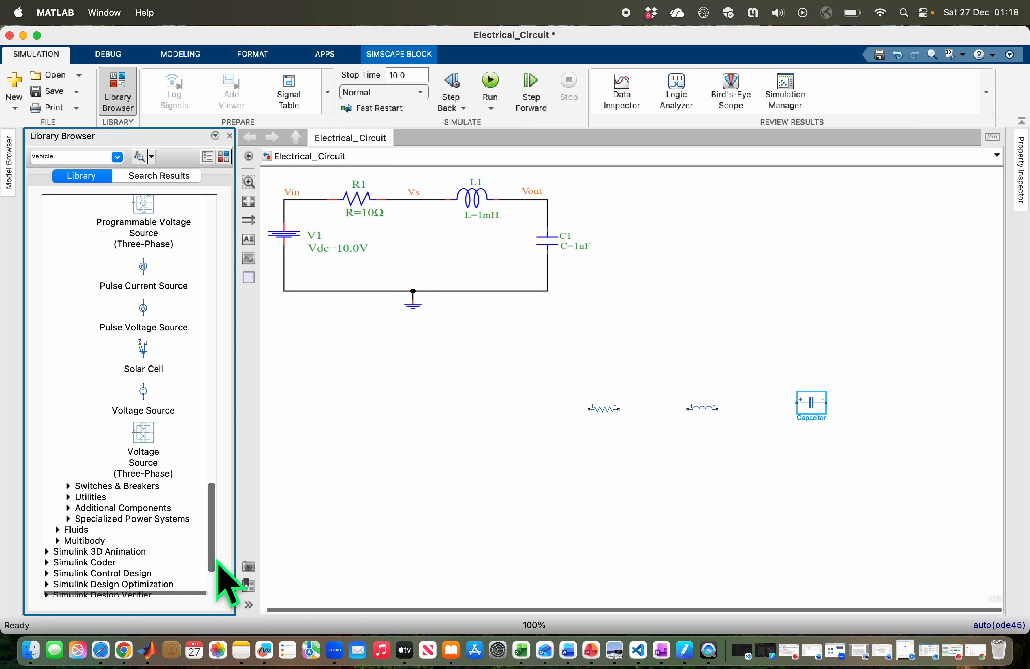
{"action": "left_click", "coordinate": [148, 385]}
{"action": "left_click_drag", "start_coordinate": [148, 385], "coordinate": [505, 497]}
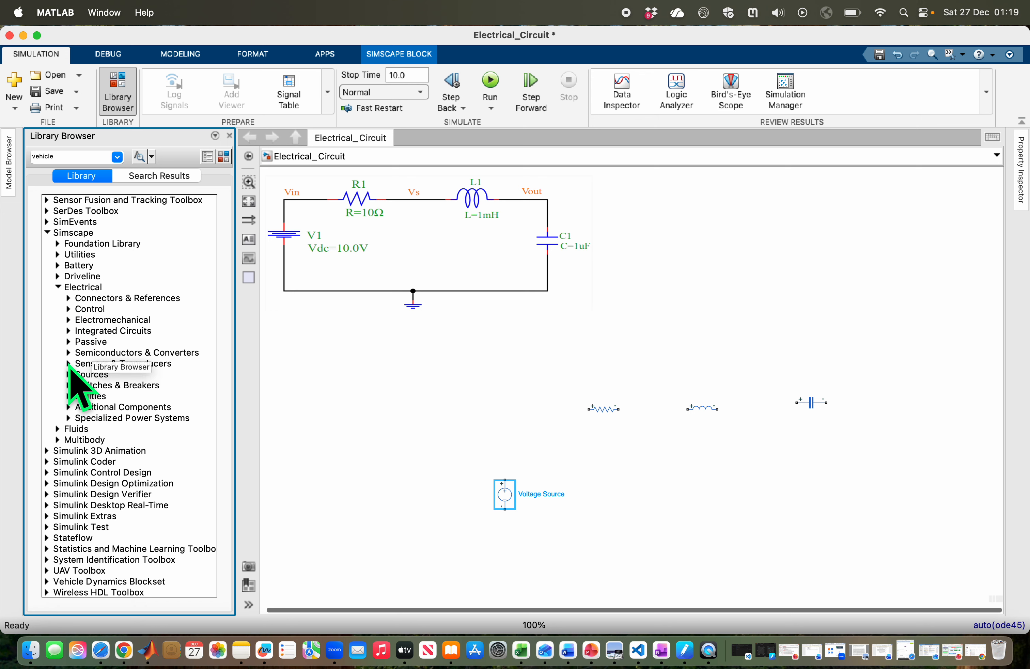
Add a Current Sensor left of the resistor and a voltage sensor above the inductor from the Sensors & Transducers library.
{"action": "left_click", "coordinate": [70, 364]}
{"action": "scroll", "coordinate": [134, 398], "scroll_direction": "down", "scroll_amount": 3}
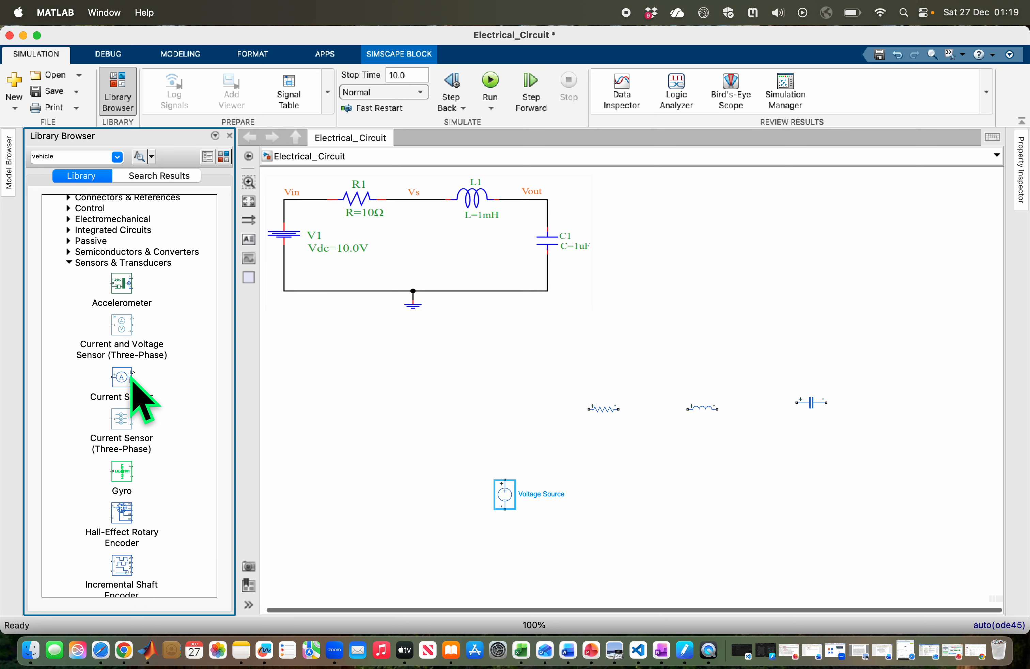
{"action": "left_click_drag", "start_coordinate": [132, 379], "coordinate": [494, 421]}
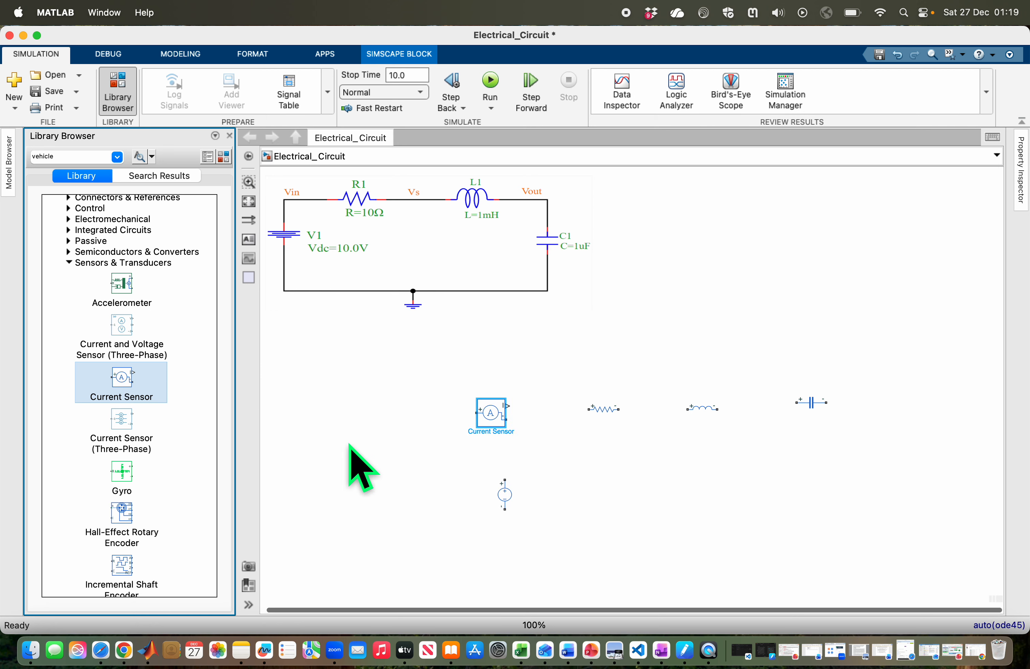
{"action": "scroll", "coordinate": [148, 404], "scroll_direction": "down", "scroll_amount": 10}
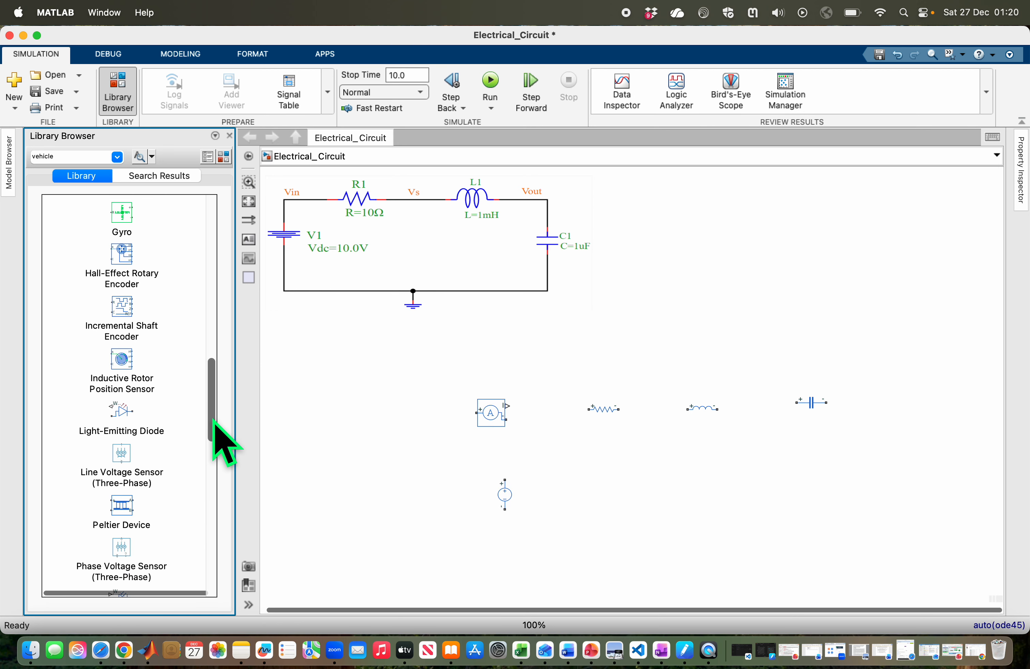
{"action": "left_click_drag", "start_coordinate": [213, 421], "coordinate": [217, 548]}
{"action": "left_click_drag", "start_coordinate": [125, 469], "coordinate": [691, 357]}
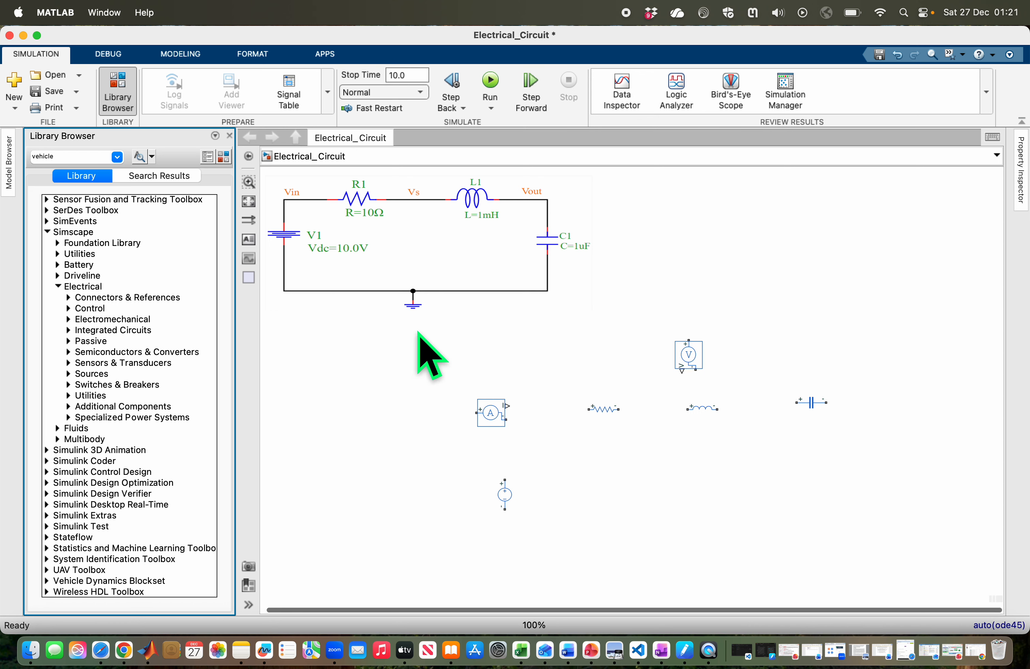
Add an Electrical Reference block from the Connectors & References library below the other components.
{"action": "left_click", "coordinate": [412, 307]}
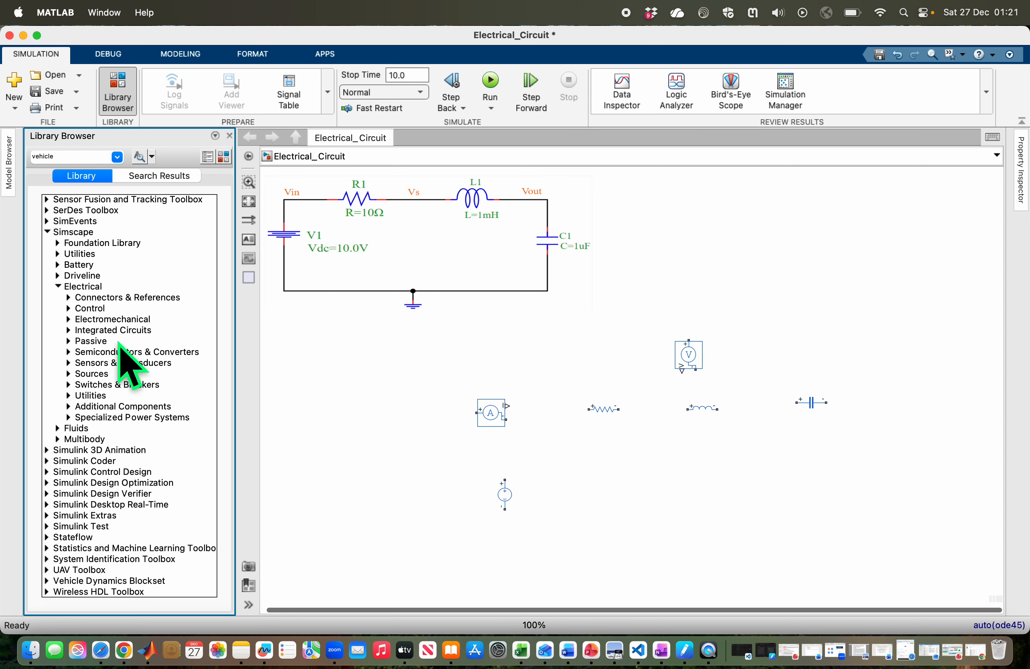
{"action": "left_click", "coordinate": [69, 297]}
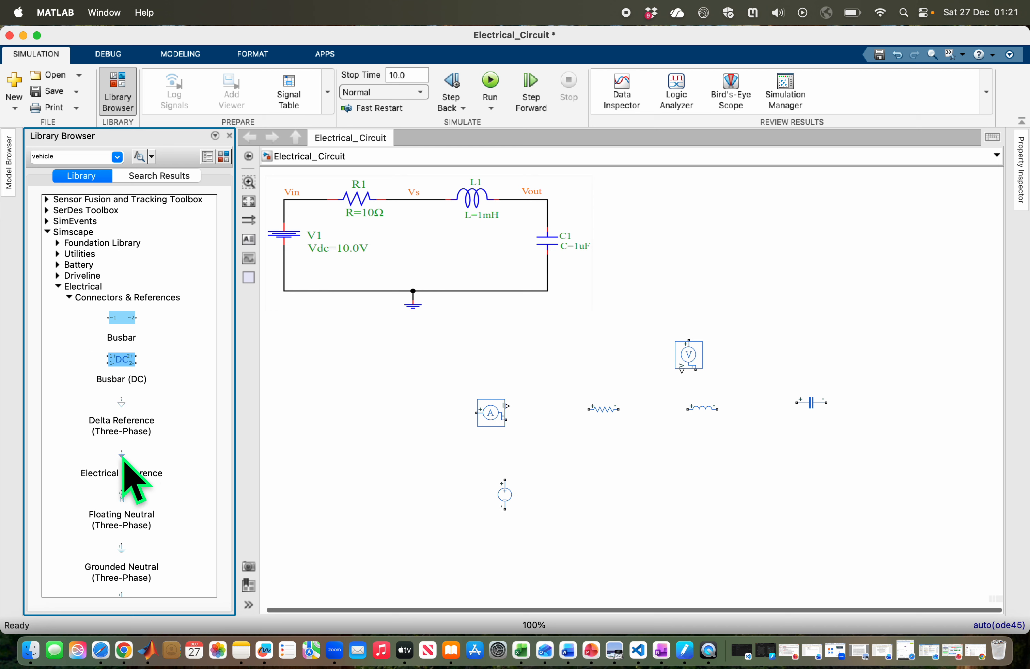
{"action": "left_click_drag", "start_coordinate": [123, 454], "coordinate": [710, 555]}
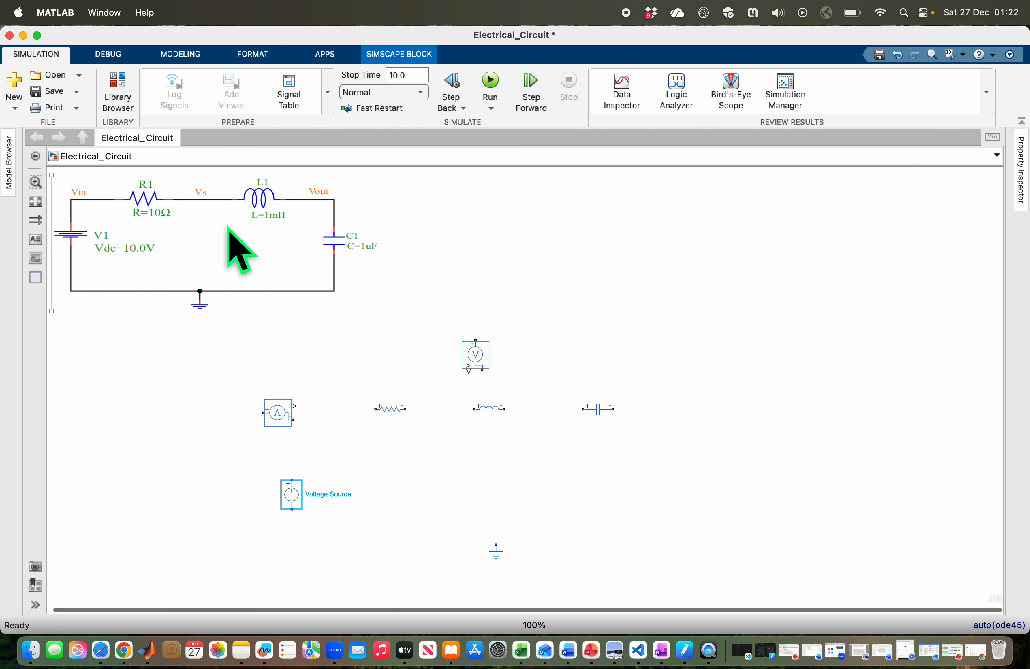
Set the voltage source's DC voltage to 10 V and close its parameters.
{"action": "double_click", "coordinate": [292, 495]}
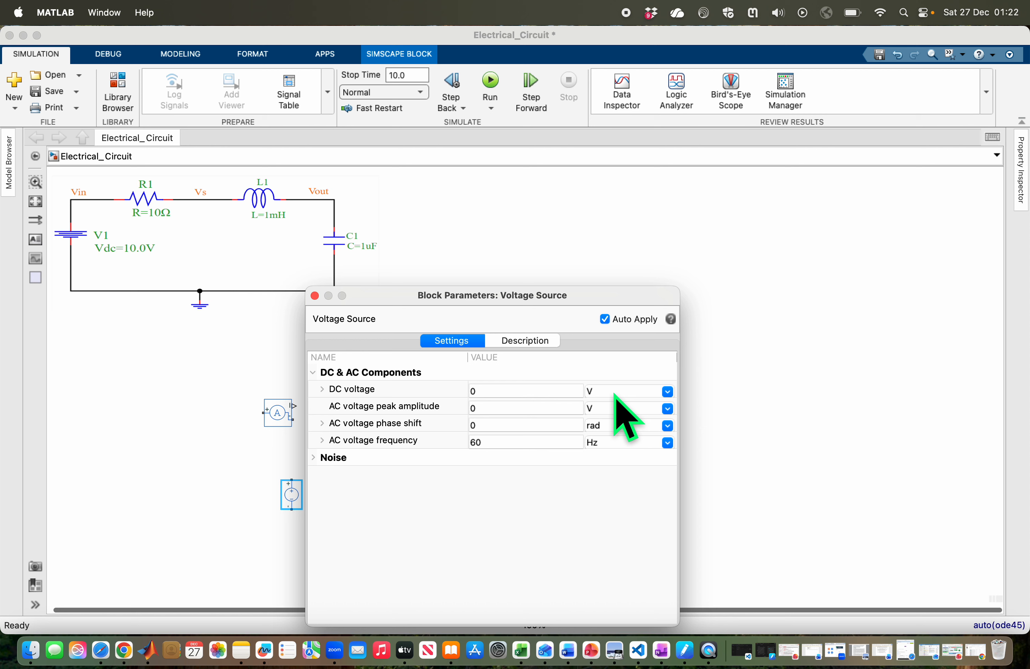
{"action": "left_click", "coordinate": [498, 398]}
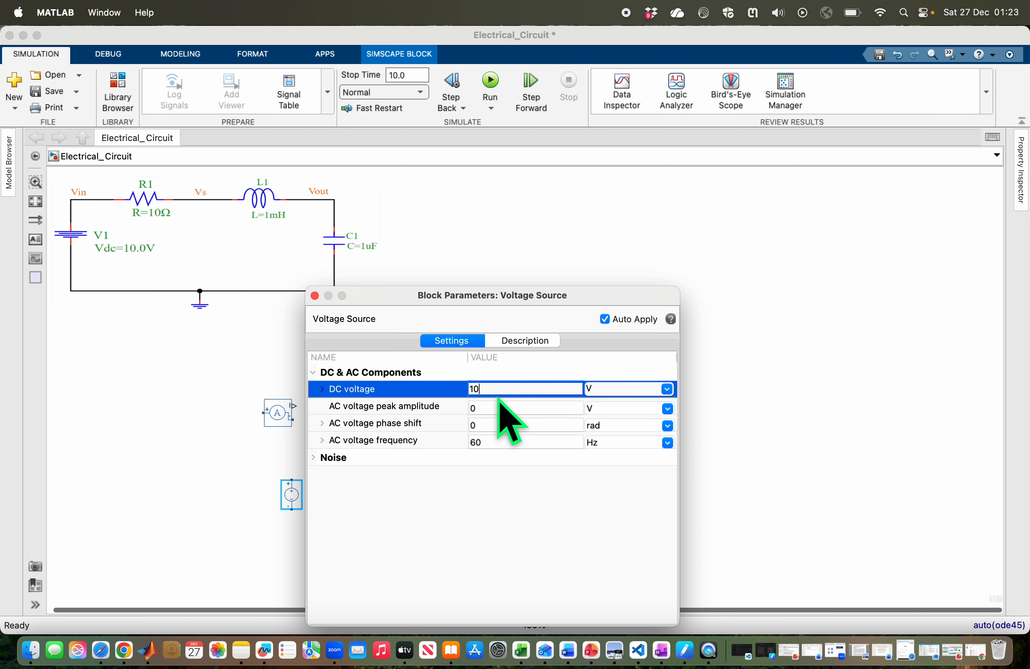
{"action": "left_click", "coordinate": [315, 296]}
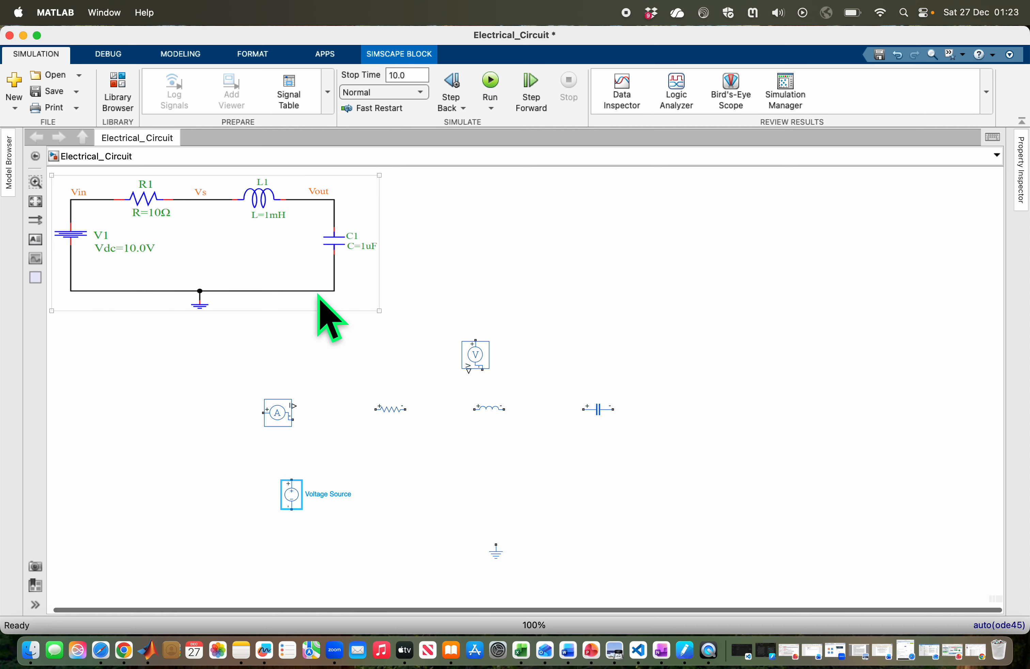
Set the resistor's resistance to 10 Ohm and close its parameters.
{"action": "left_click", "coordinate": [393, 413]}
{"action": "double_click", "coordinate": [393, 413]}
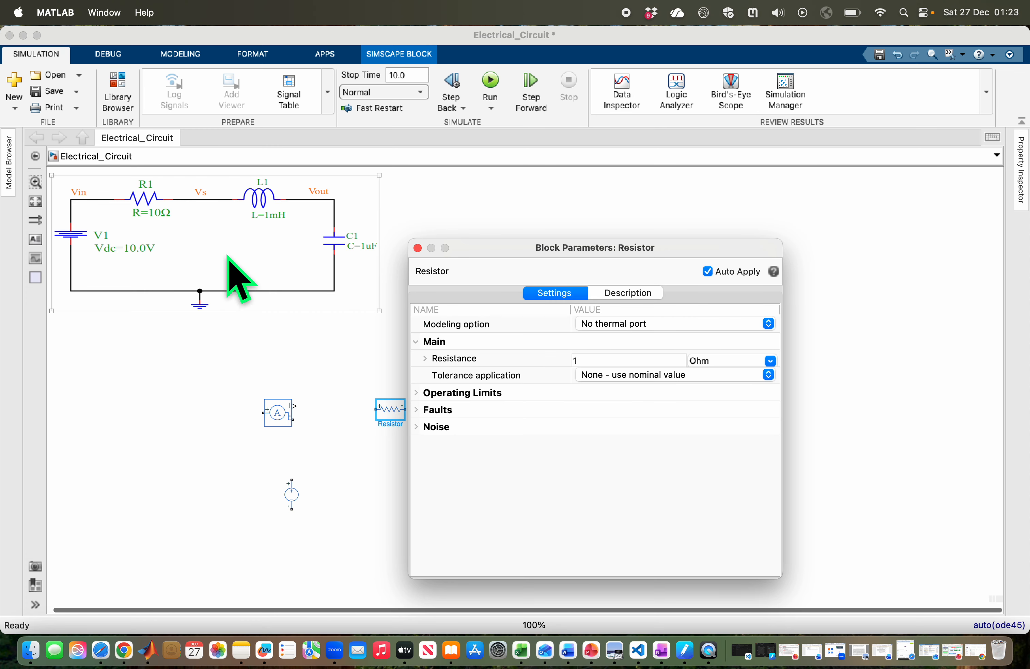
{"action": "left_click", "coordinate": [592, 358]}
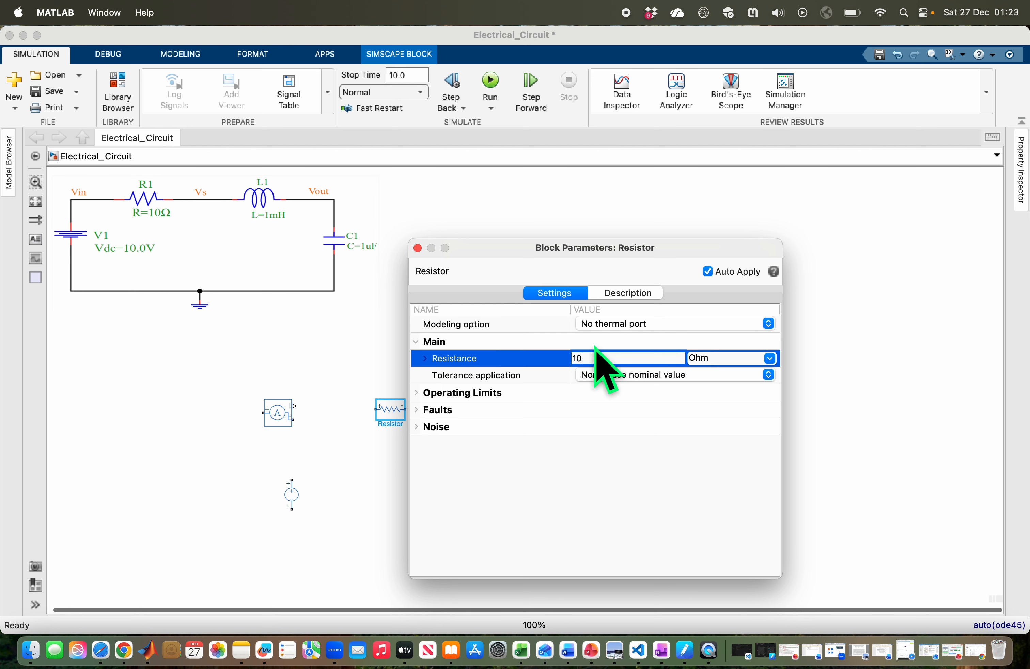
{"action": "left_click", "coordinate": [418, 248]}
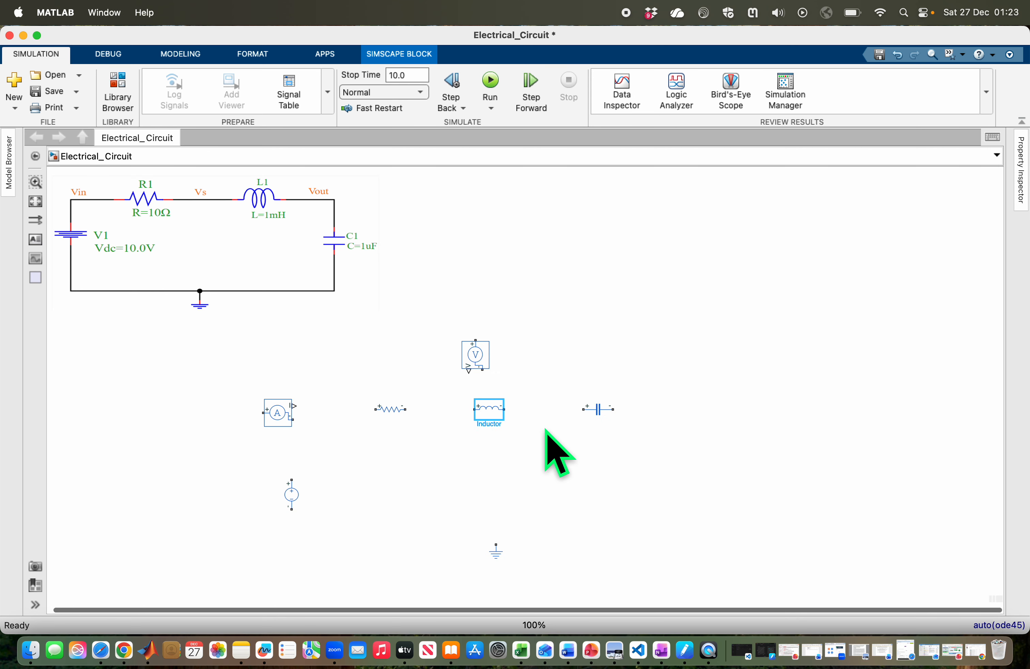
Set the inductor's inductance to 1 mH, changing the unit to mH, and close its parameters.
{"action": "left_click", "coordinate": [491, 421]}
{"action": "double_click", "coordinate": [490, 417]}
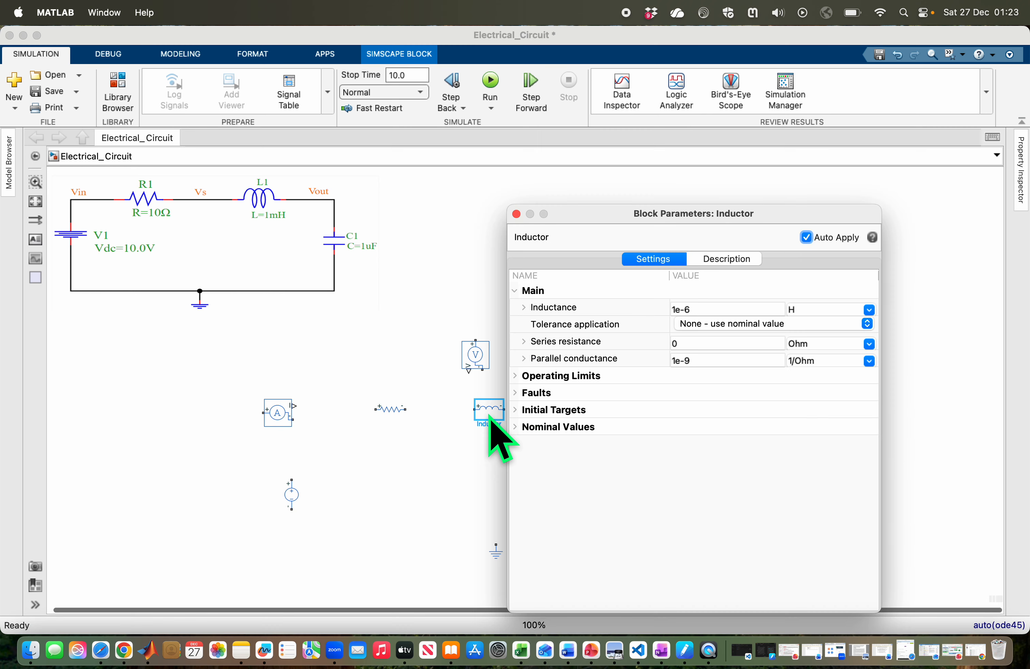
{"action": "left_click", "coordinate": [348, 239]}
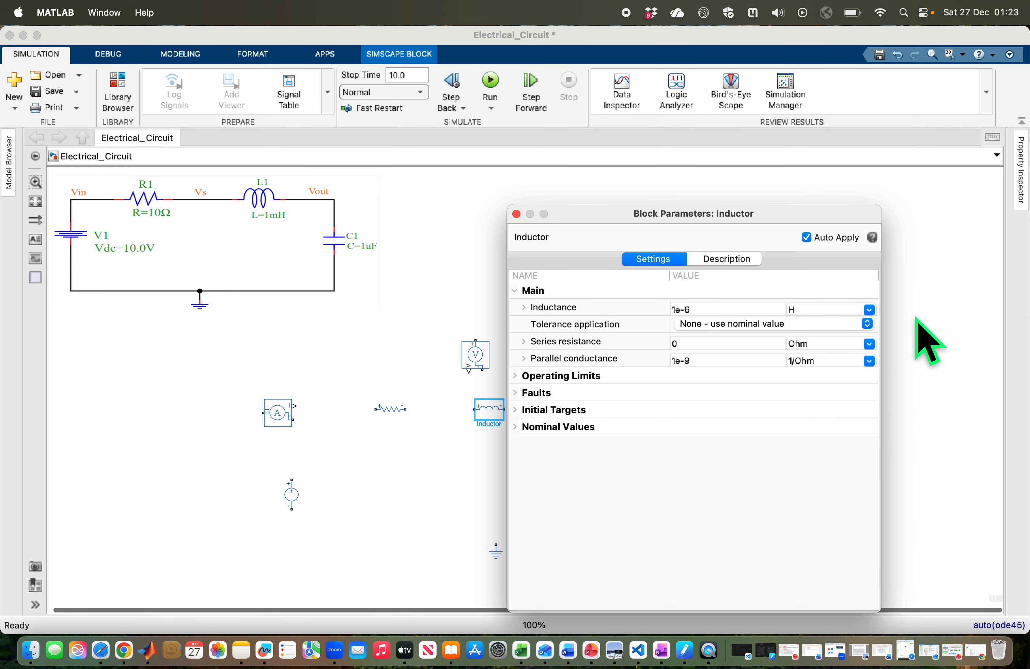
{"action": "left_click", "coordinate": [869, 311]}
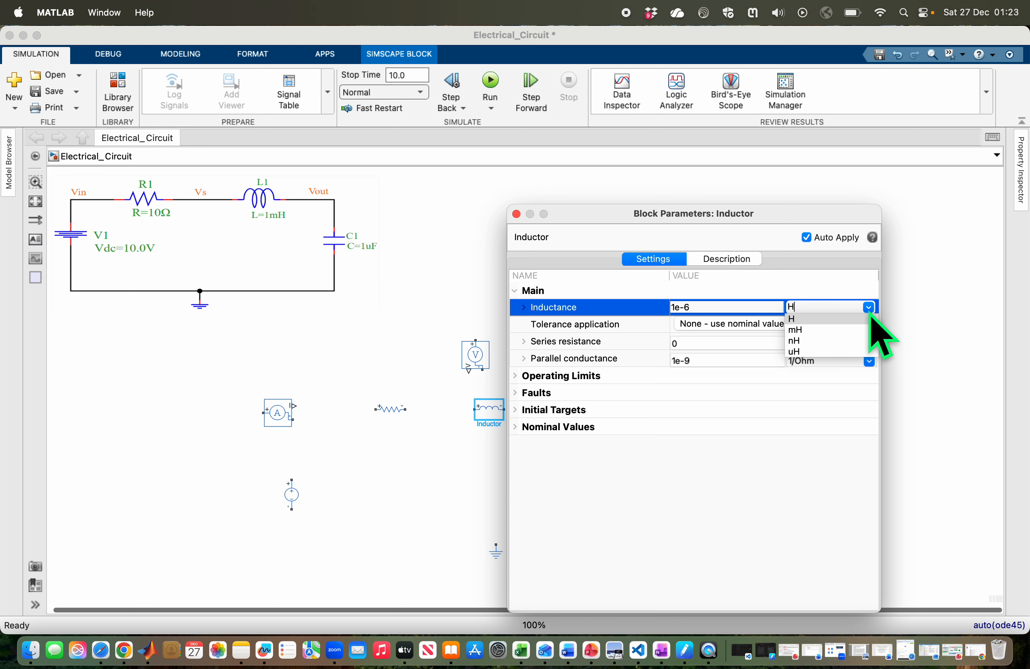
{"action": "left_click", "coordinate": [842, 330]}
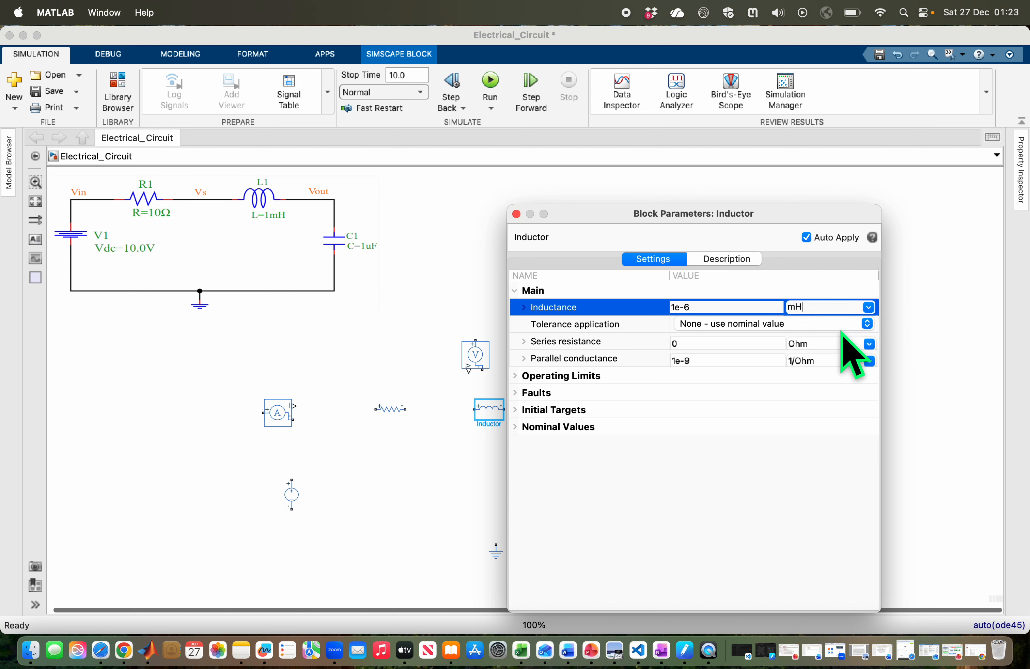
{"action": "double_click", "coordinate": [723, 308]}
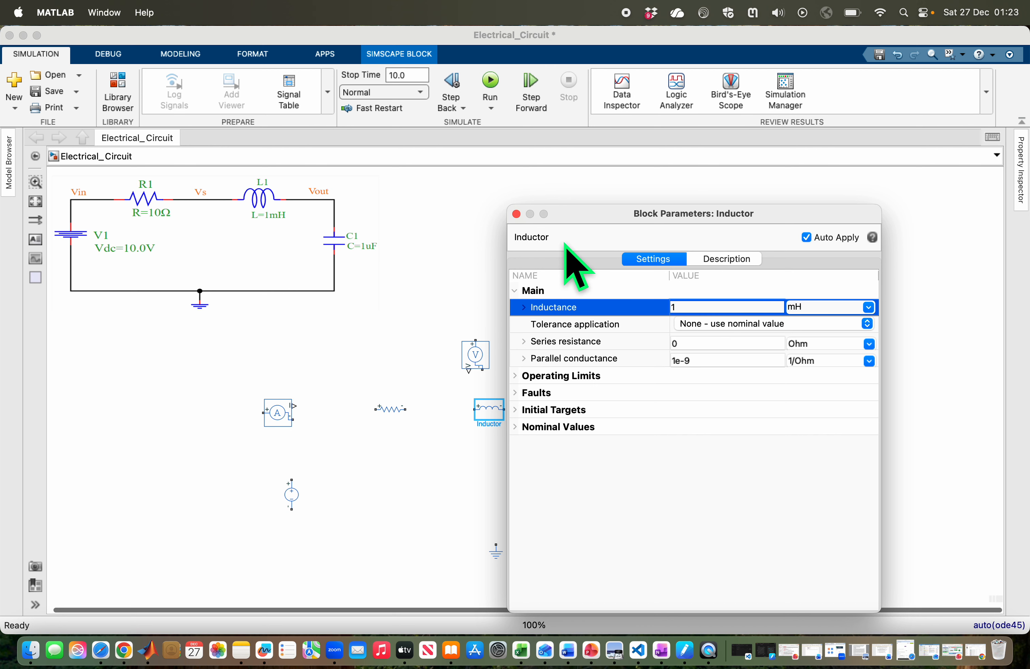
{"action": "left_click", "coordinate": [516, 214]}
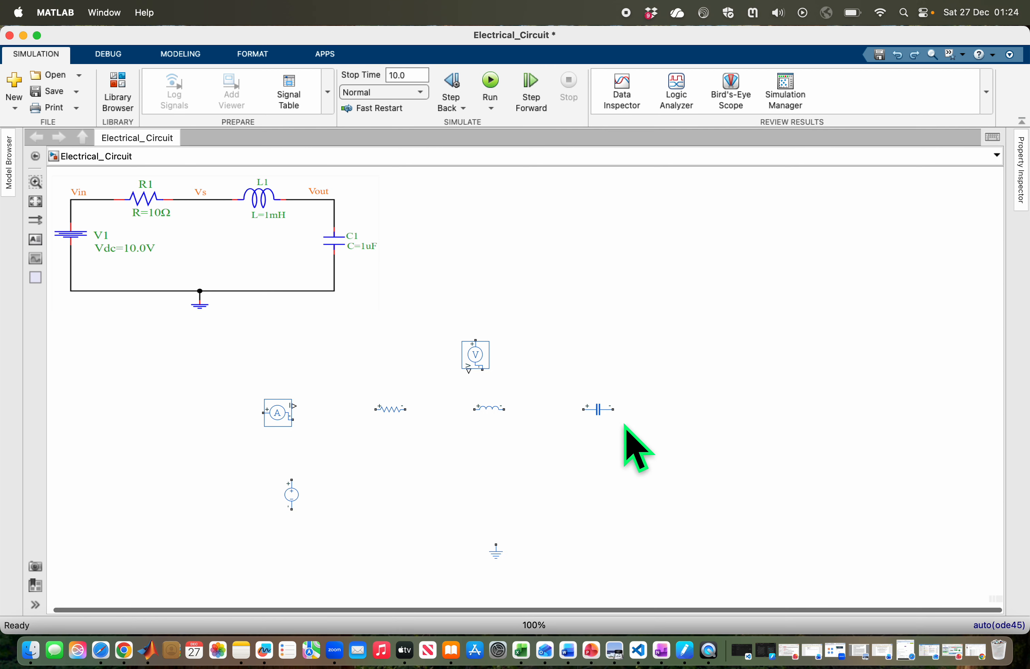
Rotate the capacitor clockwise to stand vertically and move it below and beyond the inductor's free end.
{"action": "left_click", "coordinate": [195, 265]}
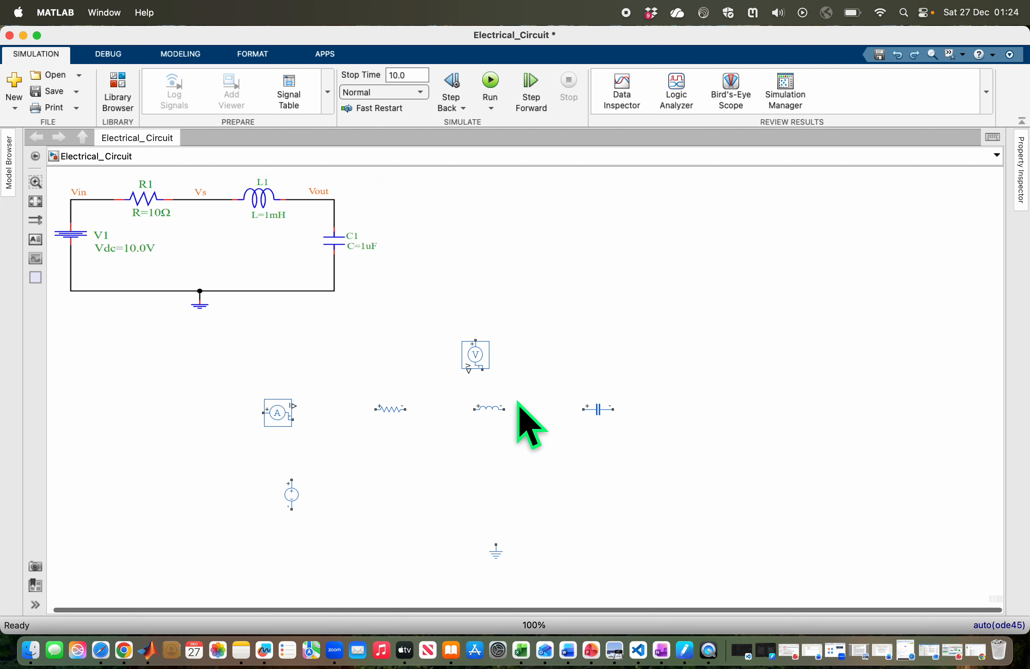
{"action": "right_click", "coordinate": [607, 420]}
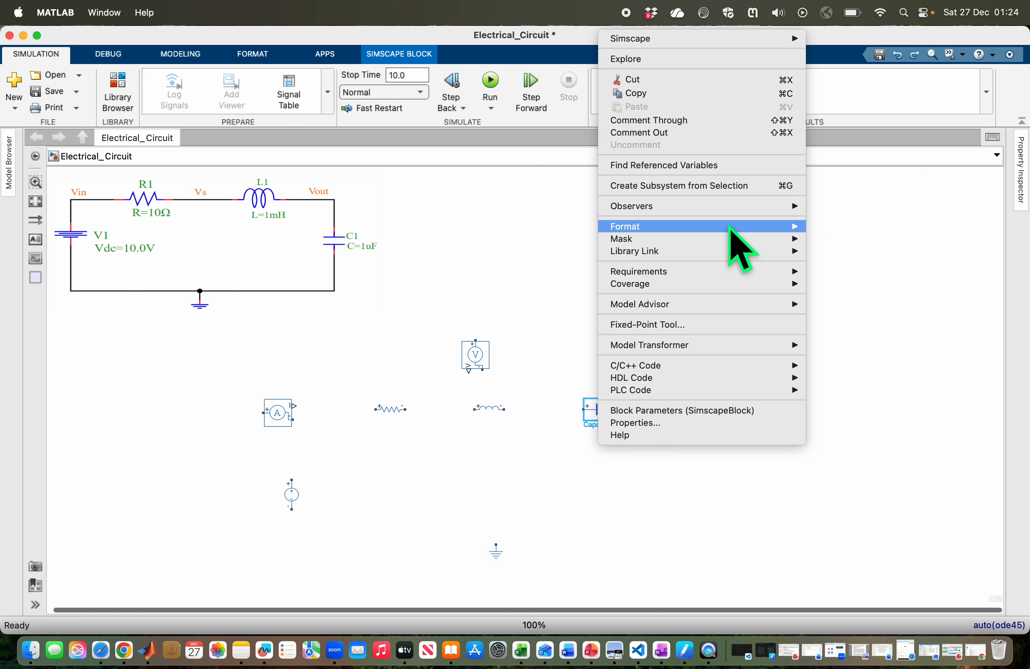
{"action": "mouse_move", "coordinate": [734, 227]}
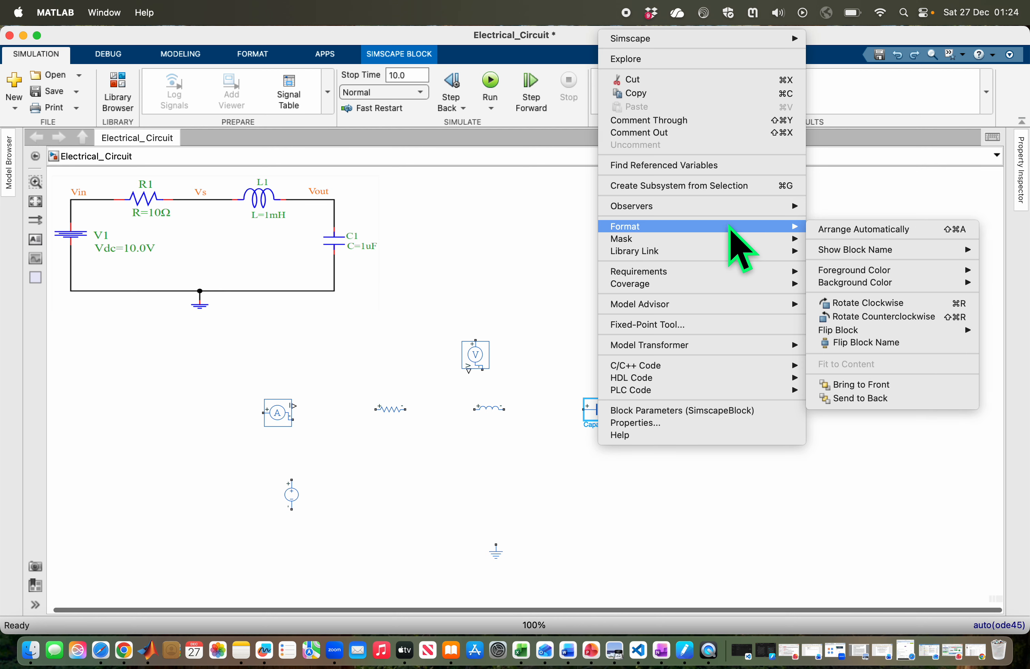
{"action": "left_click", "coordinate": [851, 304]}
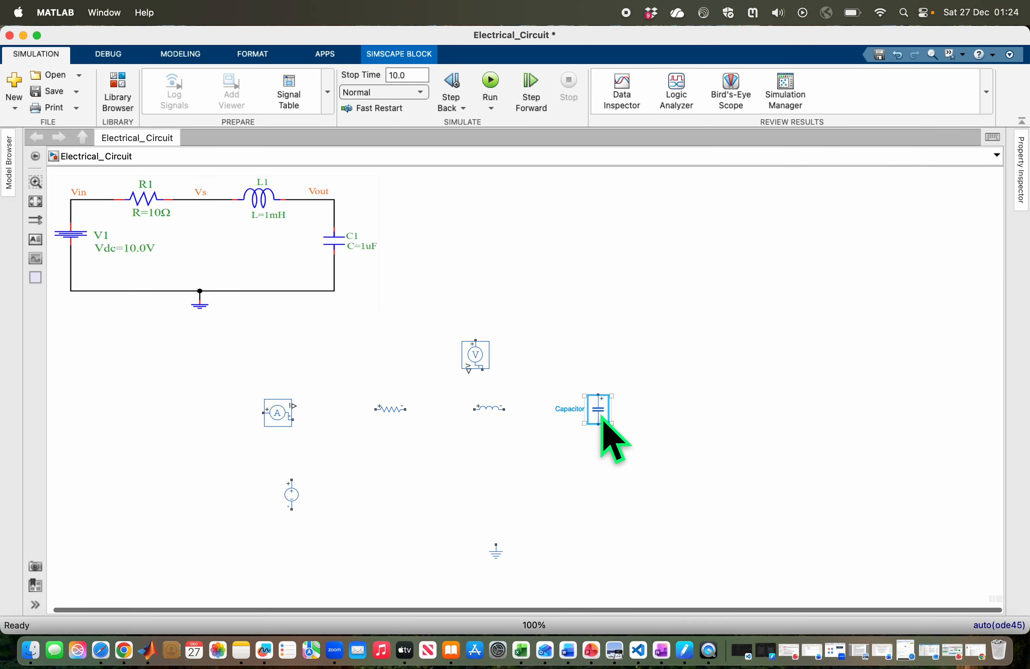
{"action": "left_click_drag", "start_coordinate": [602, 418], "coordinate": [587, 486]}
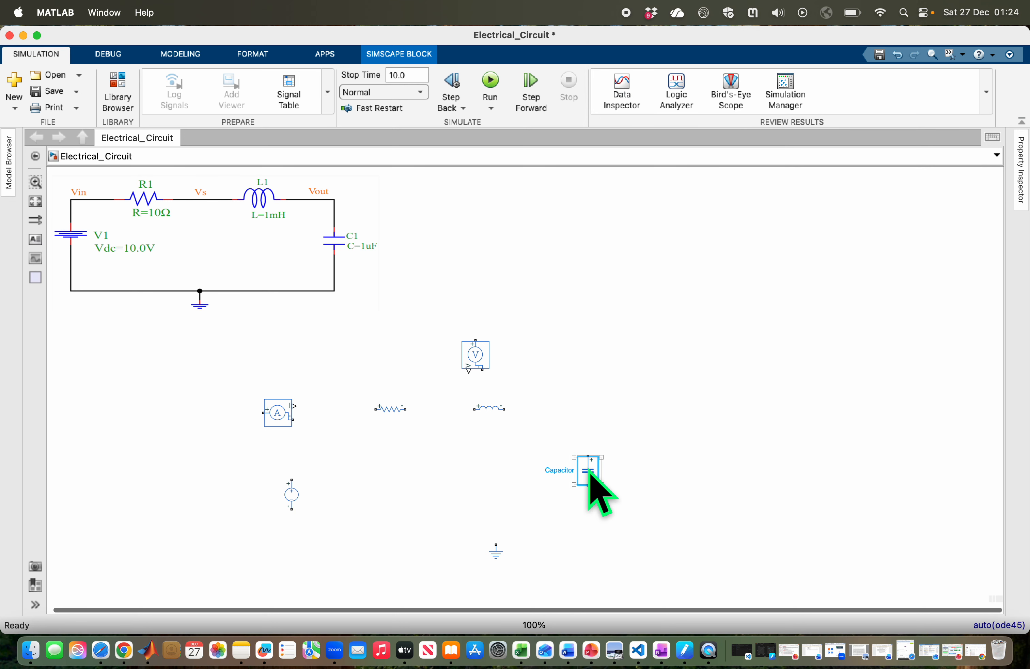
Set the capacitor's capacitance to 1 uF, changing the unit to uF, and close its parameters.
{"action": "double_click", "coordinate": [589, 473]}
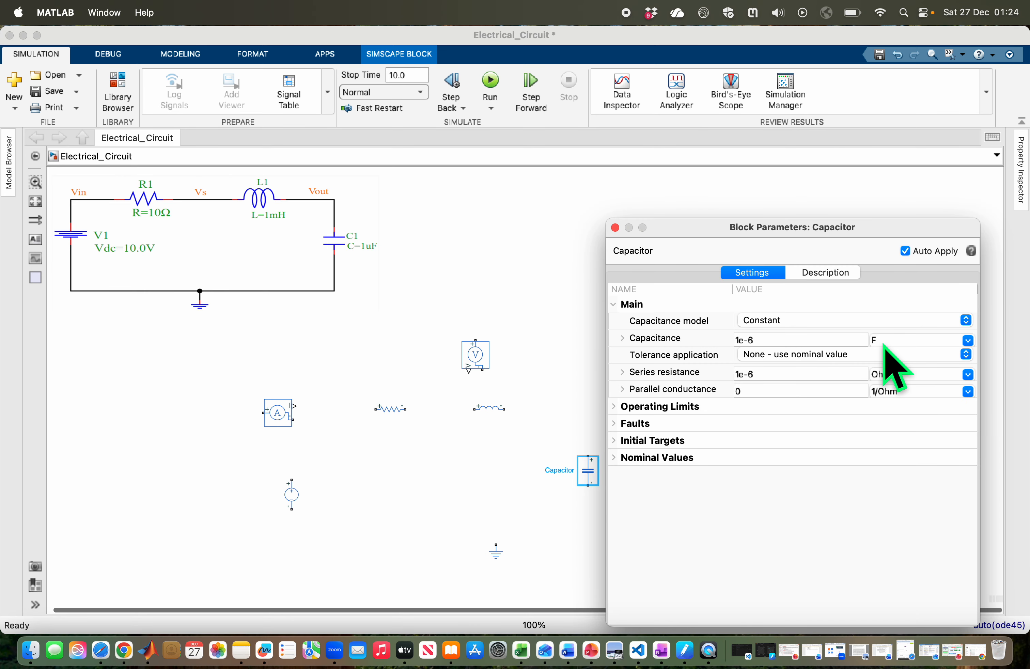
{"action": "left_click", "coordinate": [360, 246]}
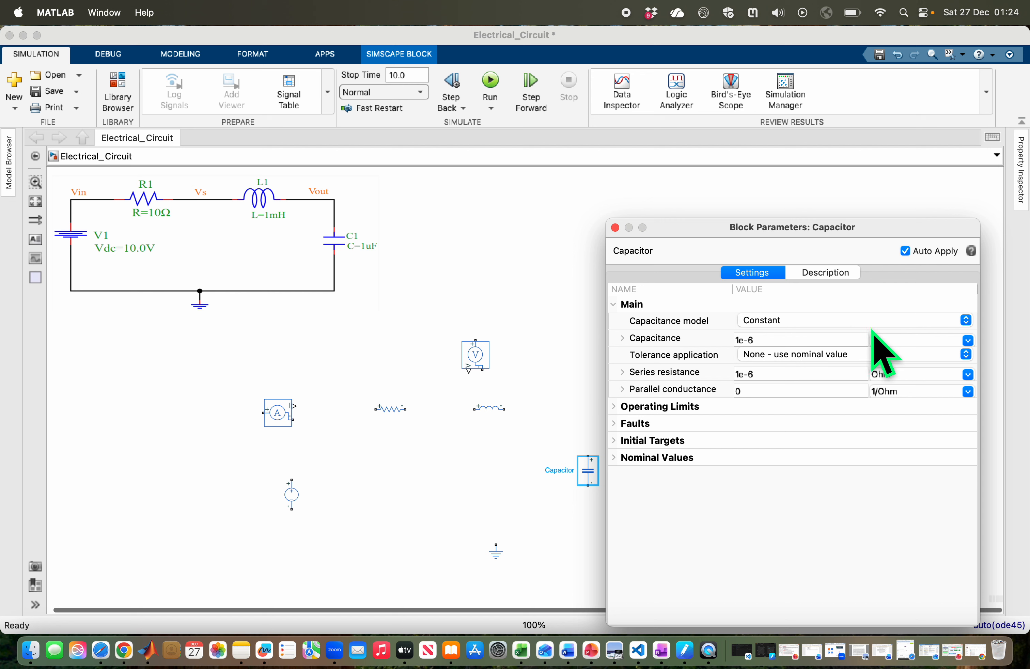
{"action": "left_click", "coordinate": [967, 339]}
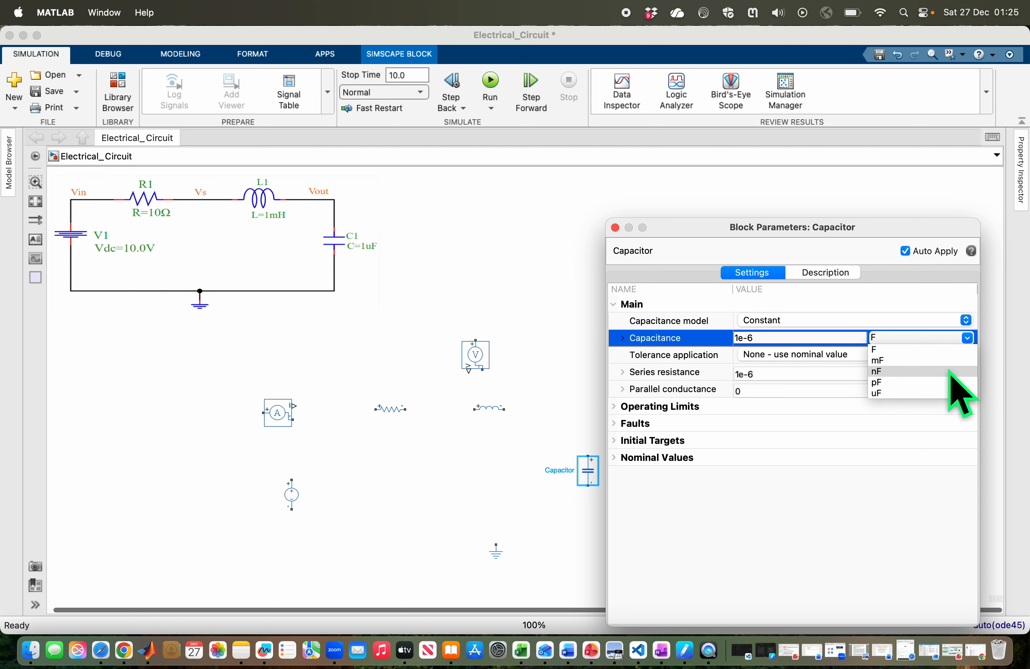
{"action": "left_click", "coordinate": [934, 393]}
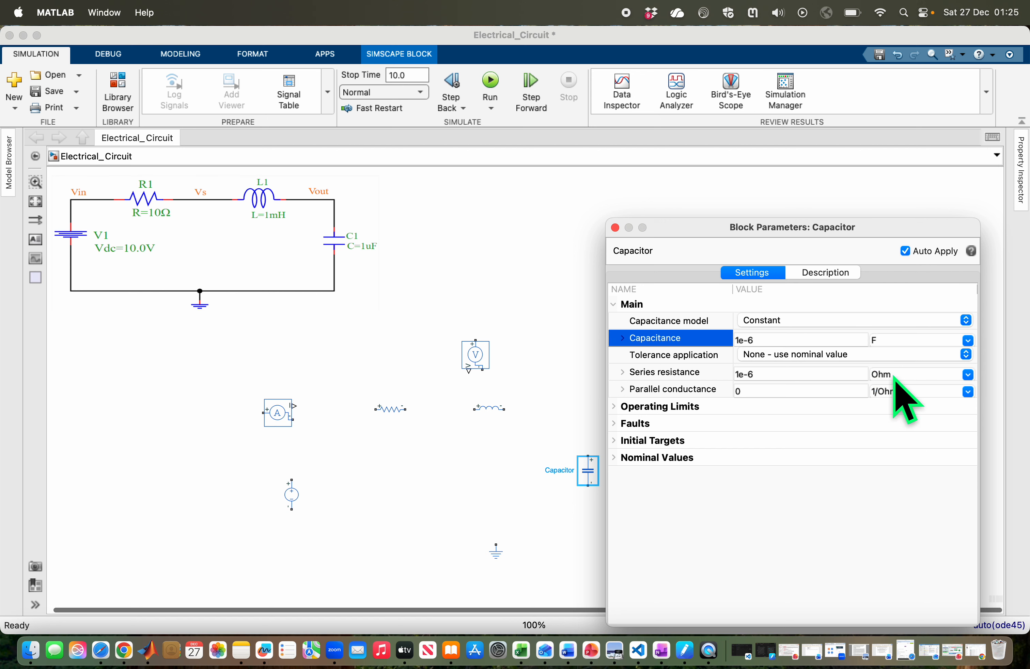
{"action": "left_click", "coordinate": [779, 339]}
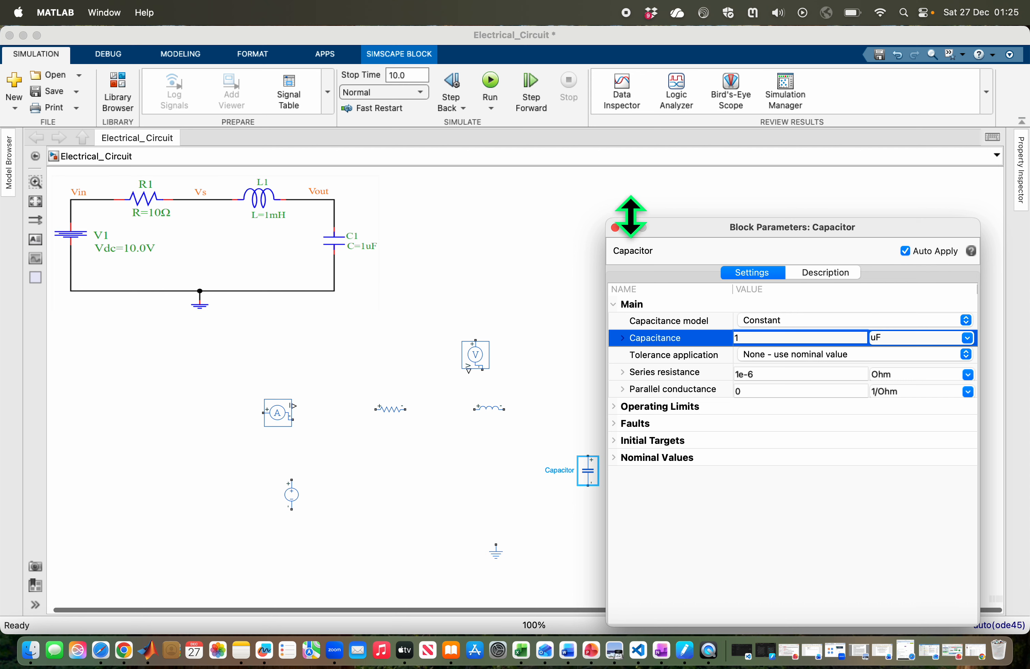
{"action": "left_click", "coordinate": [615, 228]}
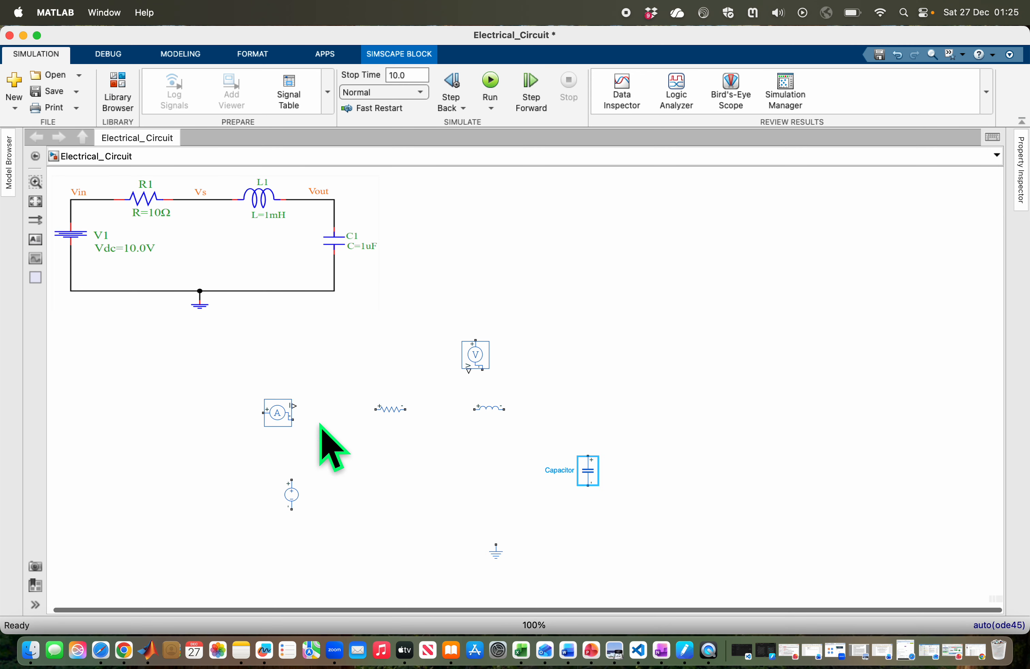
Wire the resistor, inductor, capacitor and the voltage source's negative terminal in series, and connect the Electrical Reference to the bottom wire.
{"action": "left_click", "coordinate": [388, 412]}
{"action": "left_click", "coordinate": [428, 408]}
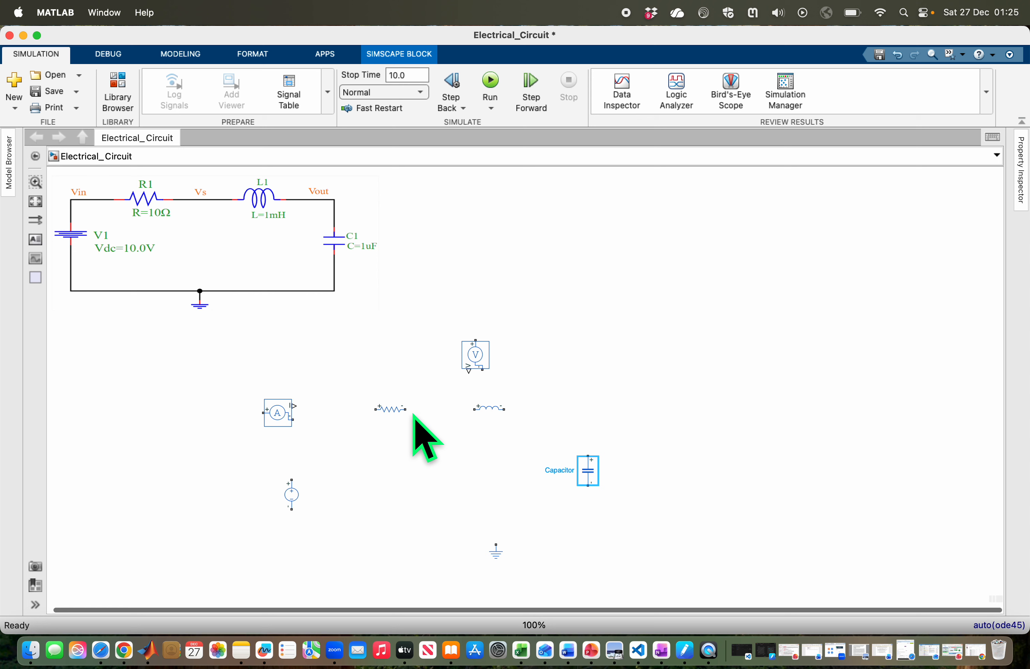
{"action": "left_click_drag", "start_coordinate": [406, 409], "coordinate": [441, 409]}
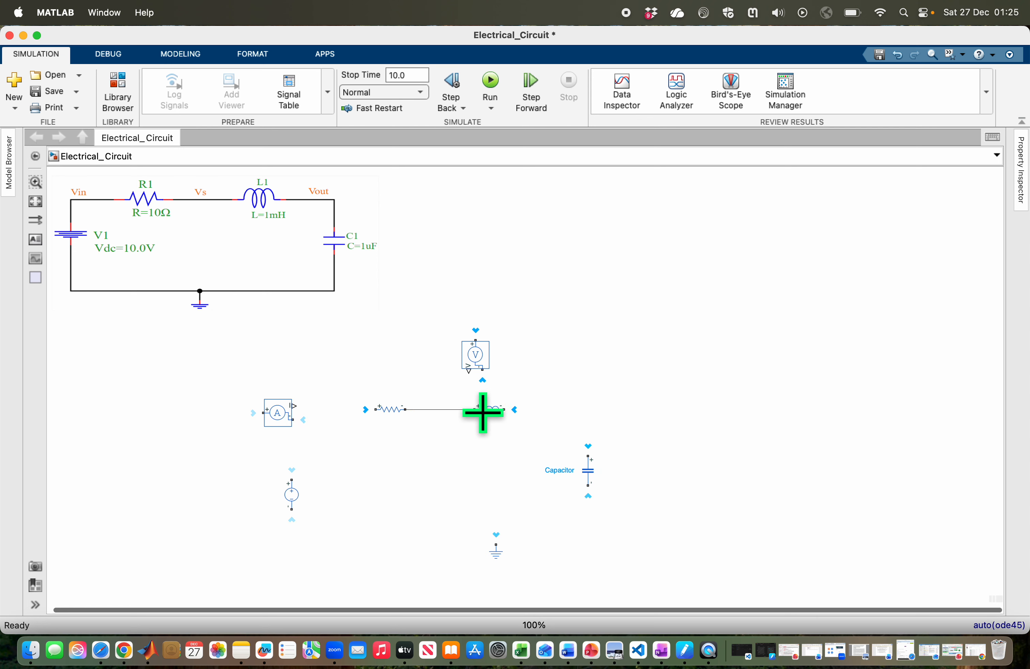
{"action": "left_click_drag", "start_coordinate": [503, 408], "coordinate": [582, 451]}
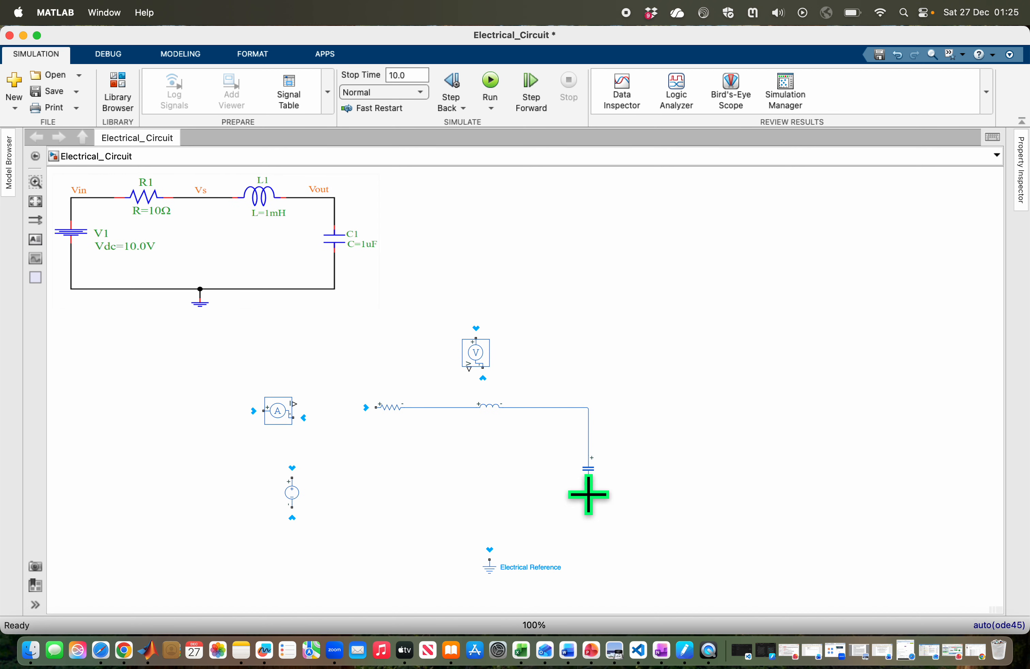
{"action": "left_click_drag", "start_coordinate": [588, 494], "coordinate": [292, 504]}
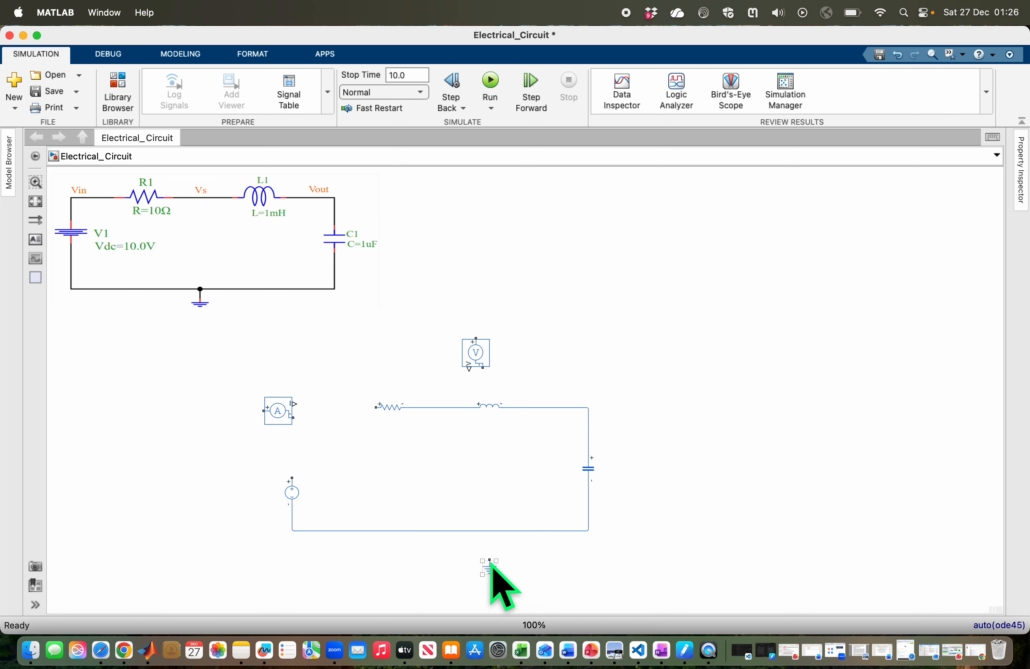
{"action": "left_click_drag", "start_coordinate": [485, 556], "coordinate": [486, 530]}
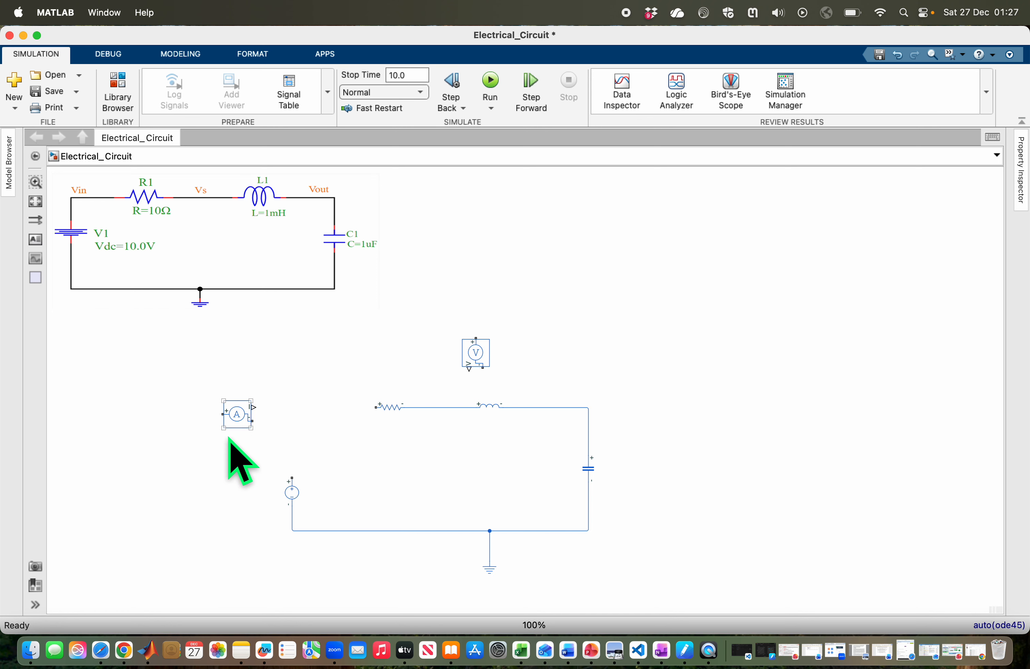
Rotate the current sensor counterclockwise and connect it in series between the voltage source's positive terminal and the resistor.
{"action": "left_click", "coordinate": [246, 406]}
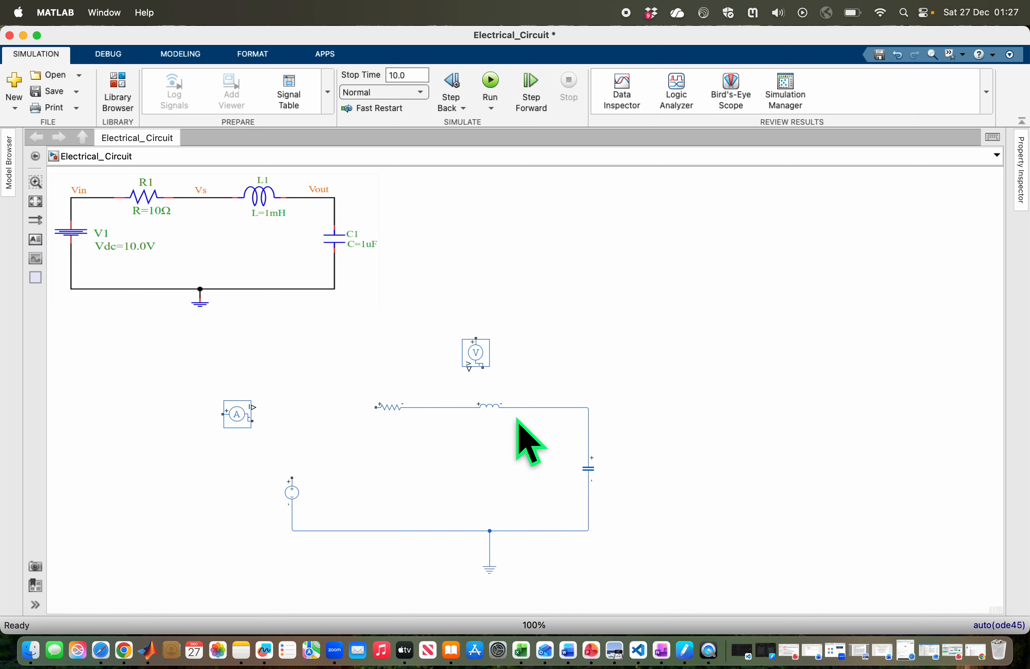
{"action": "right_click", "coordinate": [244, 427]}
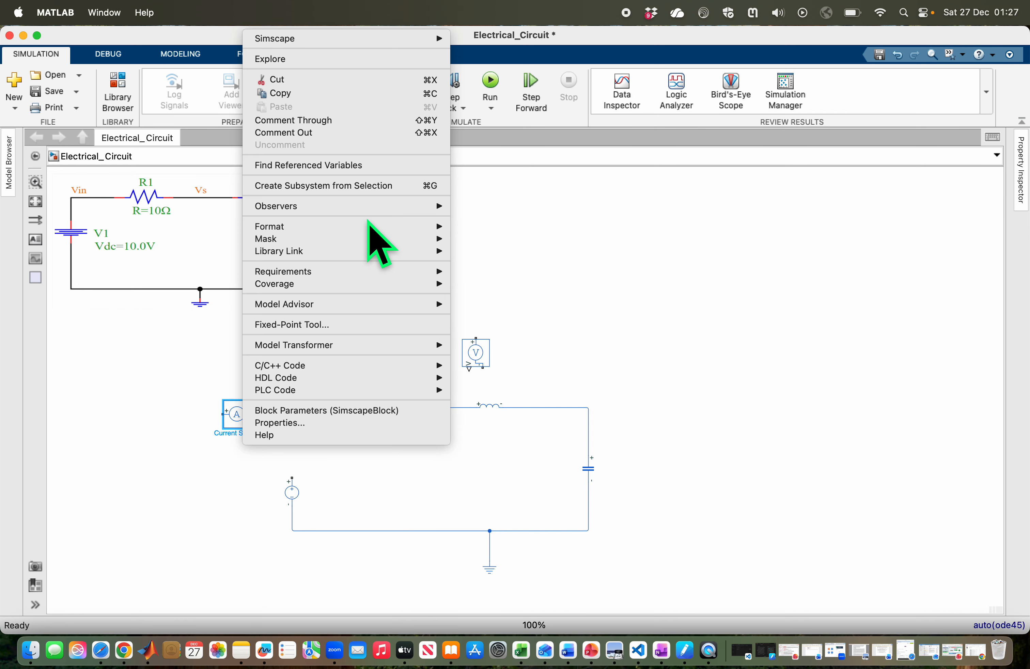
{"action": "mouse_move", "coordinate": [393, 230]}
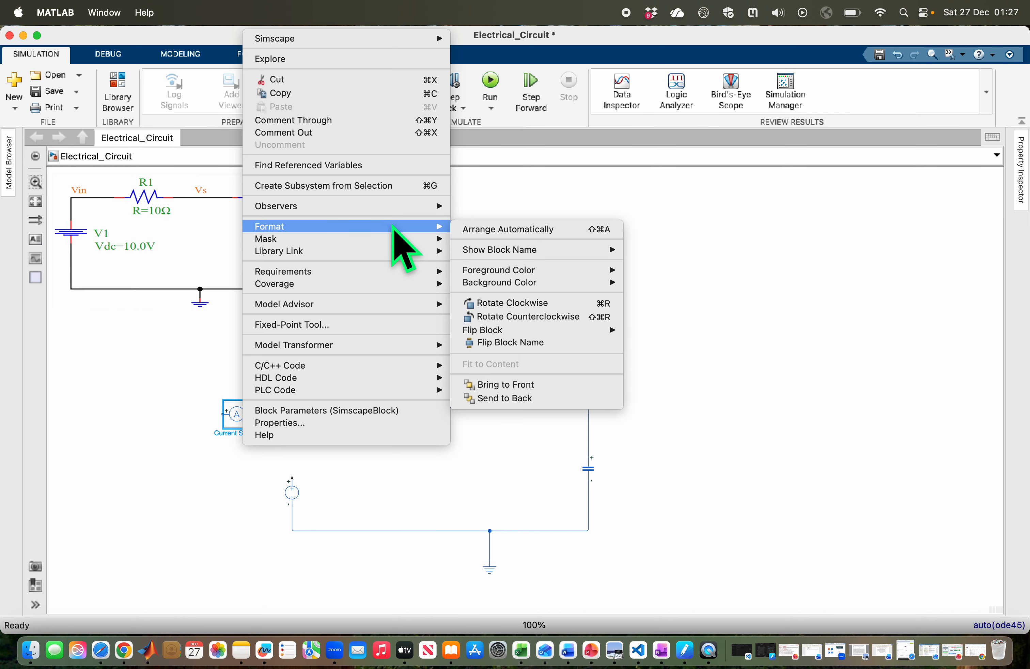
{"action": "left_click", "coordinate": [495, 317]}
{"action": "mouse_move", "coordinate": [241, 421]}
{"action": "left_mouse_down"}
{"action": "mouse_move", "coordinate": [289, 436]}
{"action": "mouse_move", "coordinate": [294, 458]}
{"action": "mouse_move", "coordinate": [343, 403]}
{"action": "mouse_move", "coordinate": [380, 410]}
{"action": "left_mouse_up"}
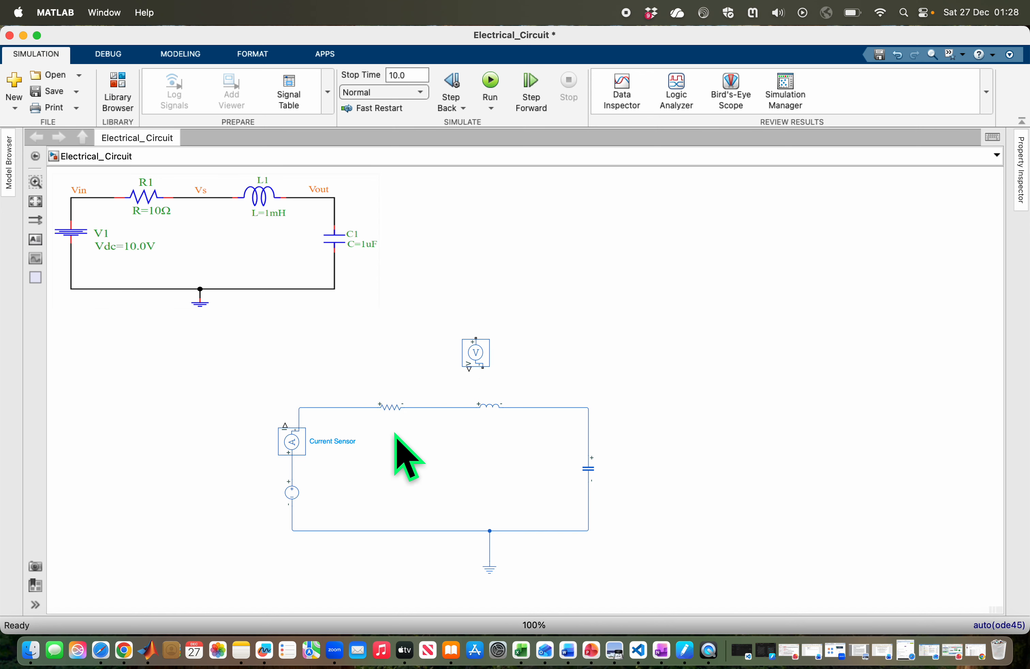
Place a copy of the voltage sensor beside the capacitor and wire it in parallel across the capacitor.
{"action": "left_click", "coordinate": [390, 413]}
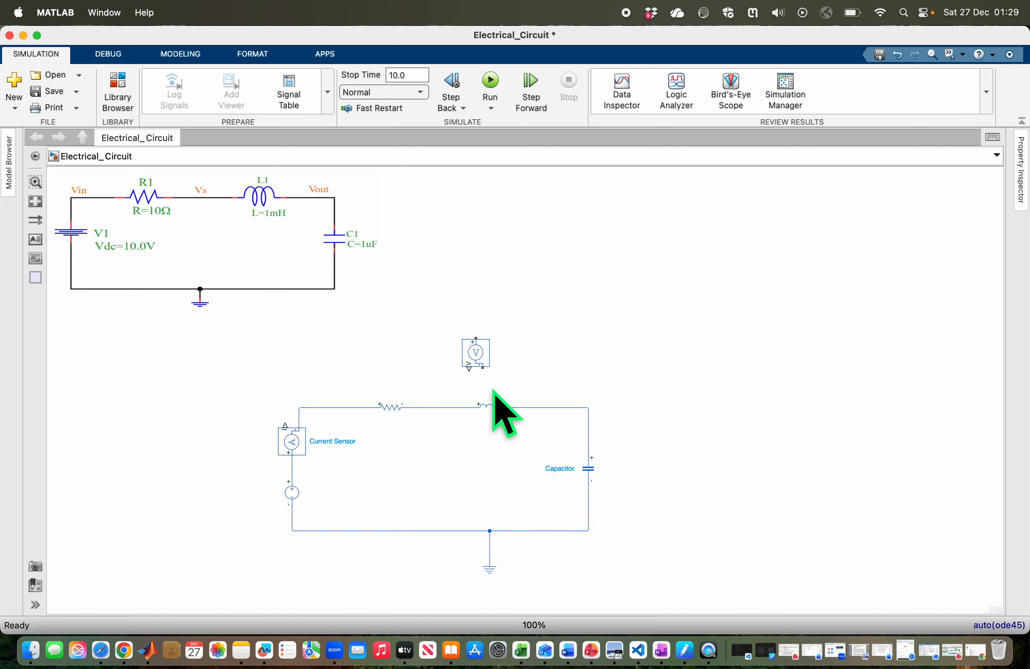
{"action": "left_click", "coordinate": [475, 352]}
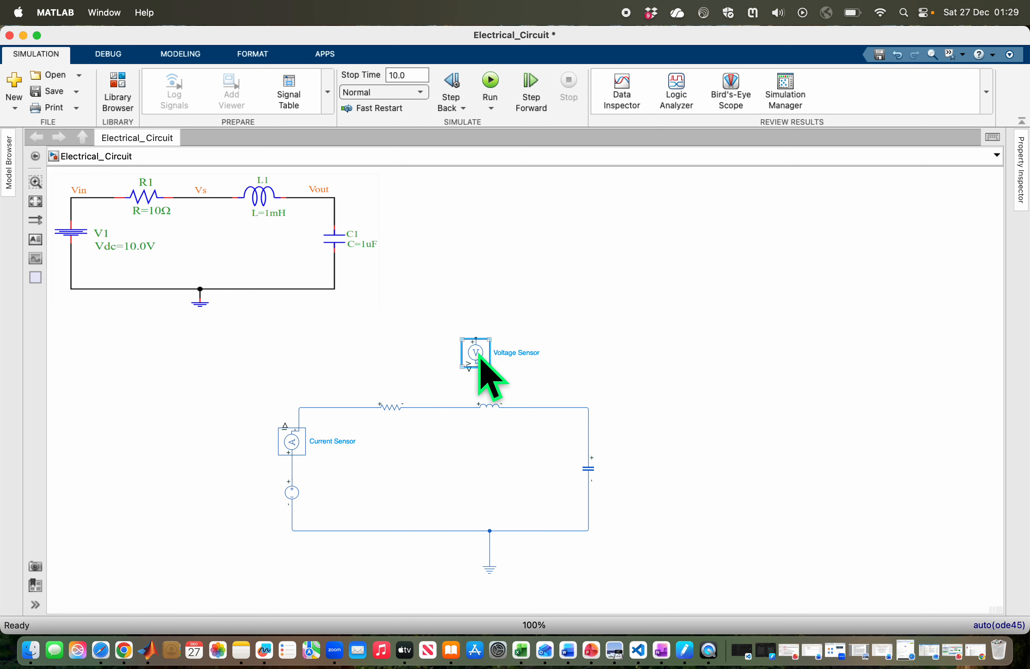
{"action": "left_click_drag", "start_coordinate": [479, 359], "coordinate": [657, 481]}
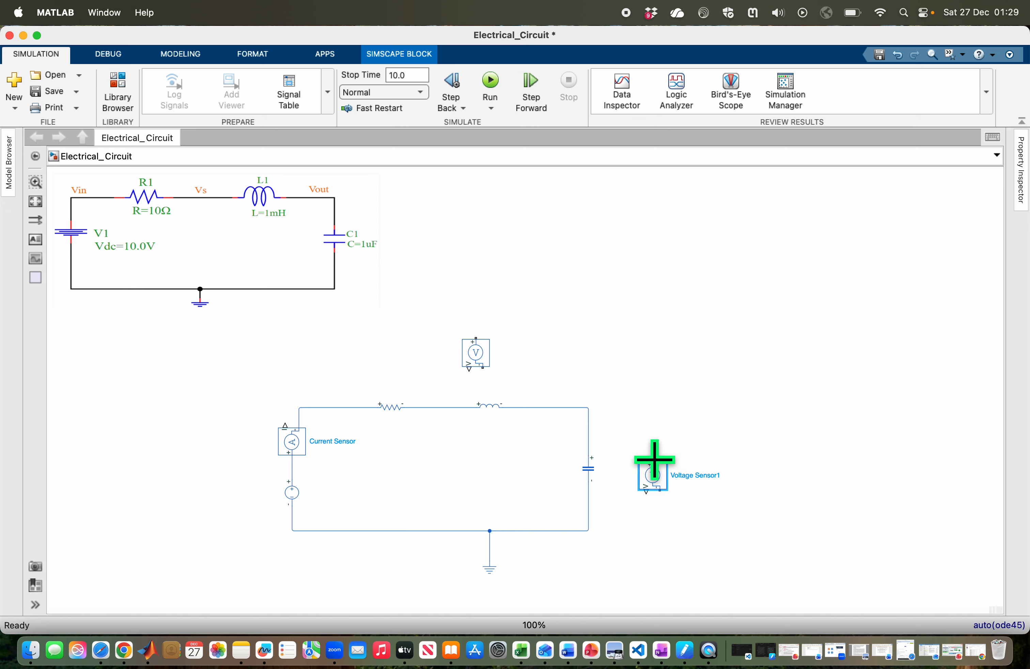
{"action": "mouse_move", "coordinate": [653, 458]}
{"action": "left_mouse_down"}
{"action": "mouse_move", "coordinate": [640, 441]}
{"action": "mouse_move", "coordinate": [585, 443]}
{"action": "left_mouse_up"}
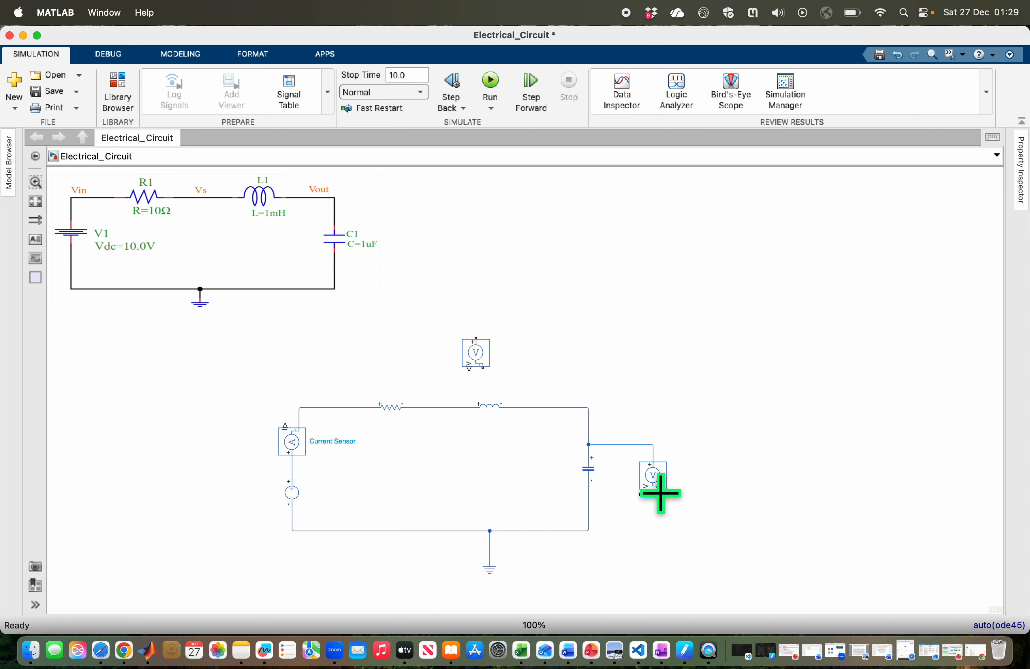
{"action": "left_click_drag", "start_coordinate": [661, 494], "coordinate": [588, 514]}
Rotate the original voltage sensor counterclockwise, then place it above the resistor and a copy of it above the inductor.
{"action": "left_click", "coordinate": [395, 417]}
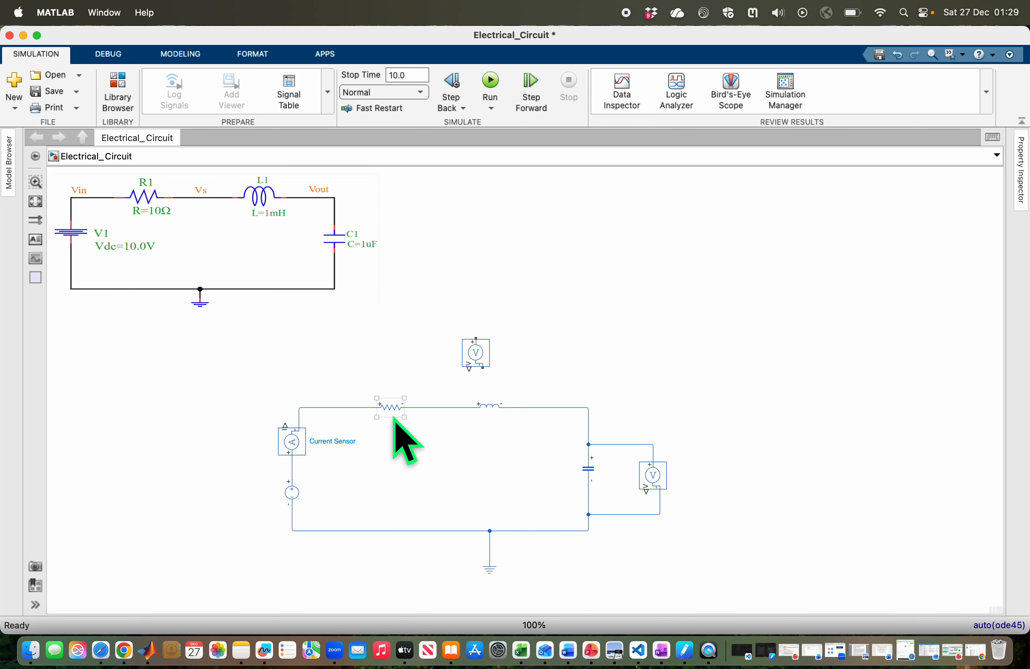
{"action": "left_click", "coordinate": [493, 415]}
{"action": "left_click", "coordinate": [479, 363]}
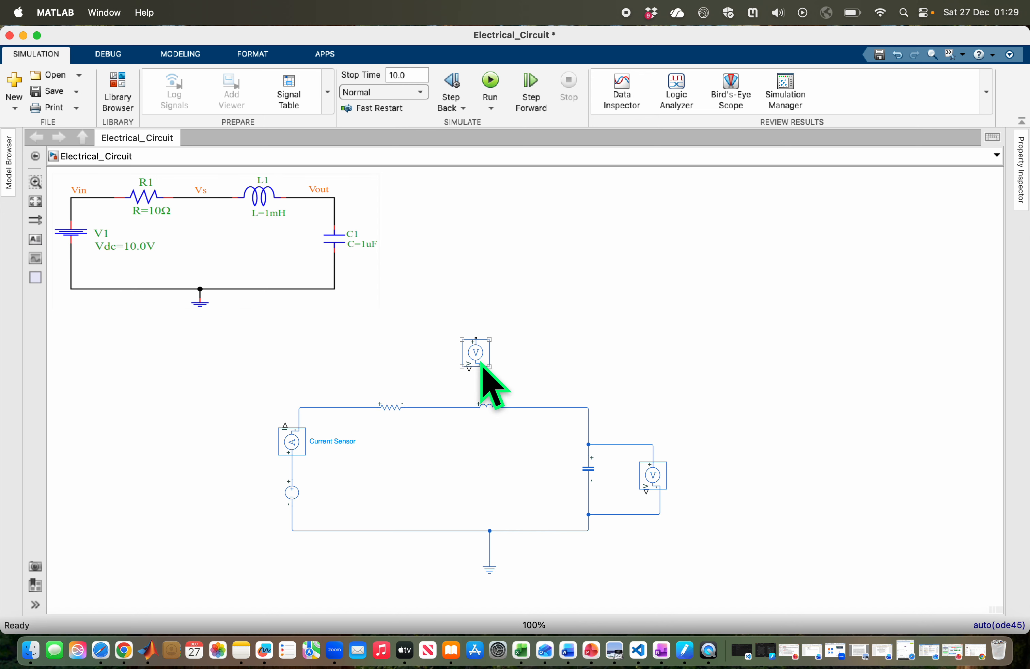
{"action": "right_click", "coordinate": [485, 366]}
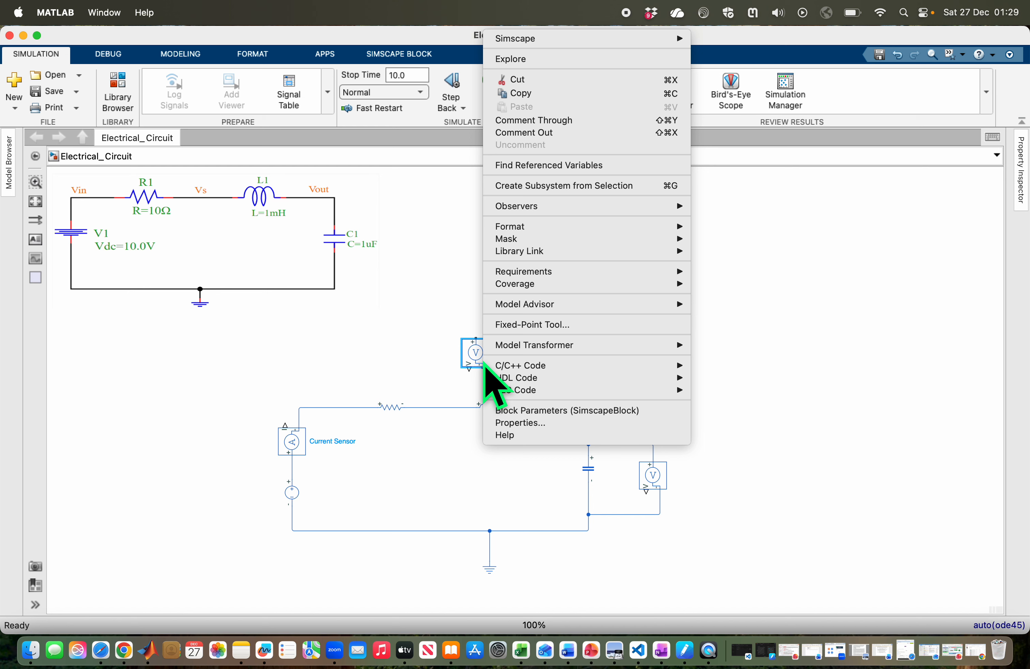
{"action": "mouse_move", "coordinate": [587, 227]}
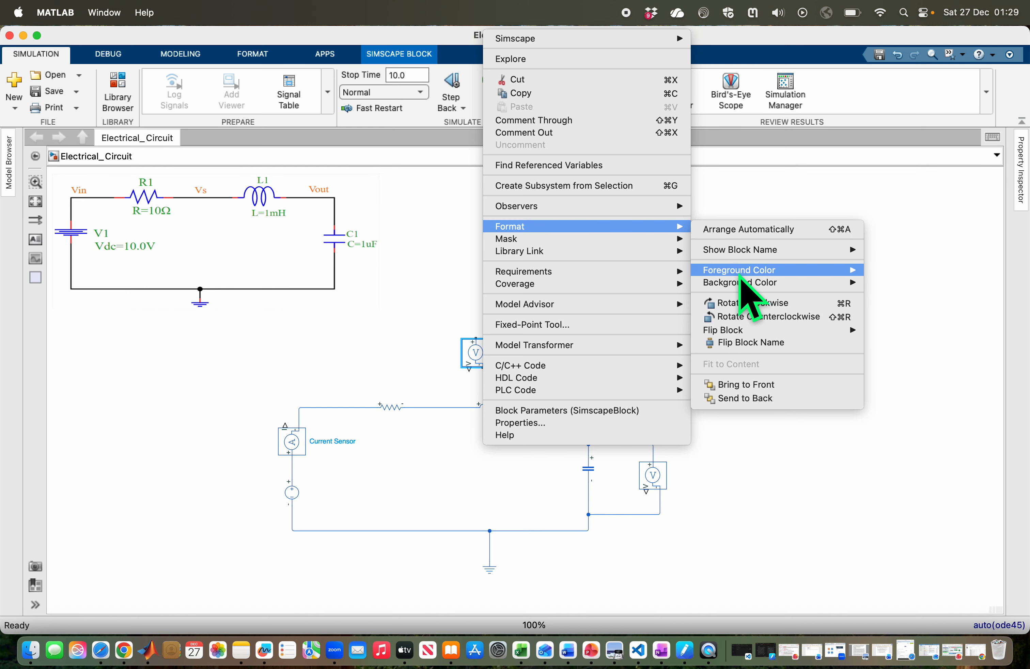
{"action": "left_click", "coordinate": [740, 316]}
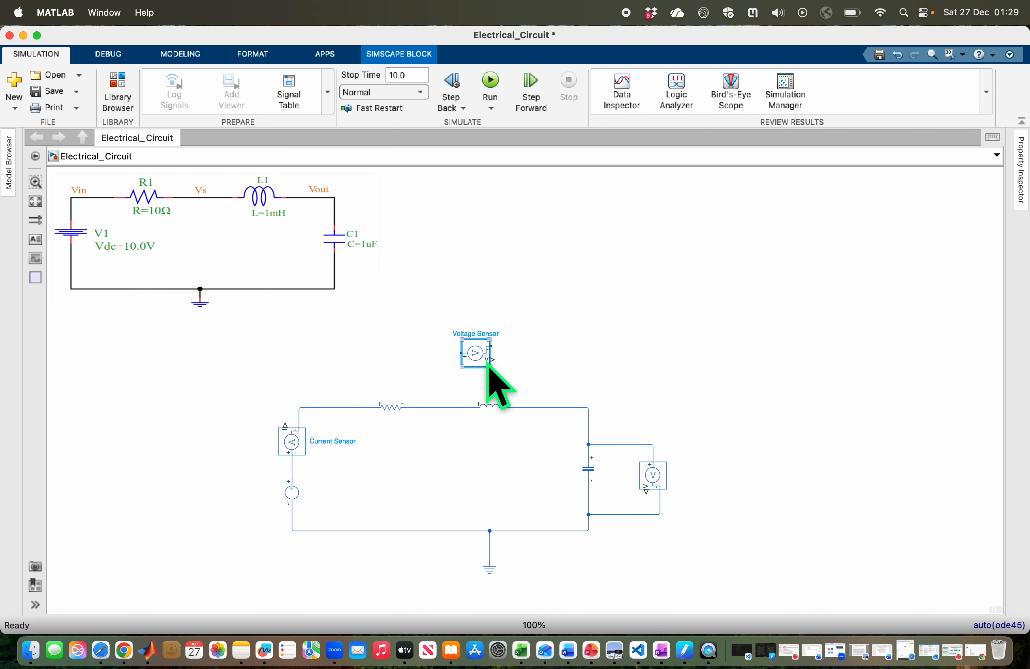
{"action": "mouse_move", "coordinate": [481, 363]}
{"action": "left_mouse_down"}
{"action": "mouse_move", "coordinate": [385, 364]}
{"action": "mouse_move", "coordinate": [495, 363]}
{"action": "left_mouse_up"}
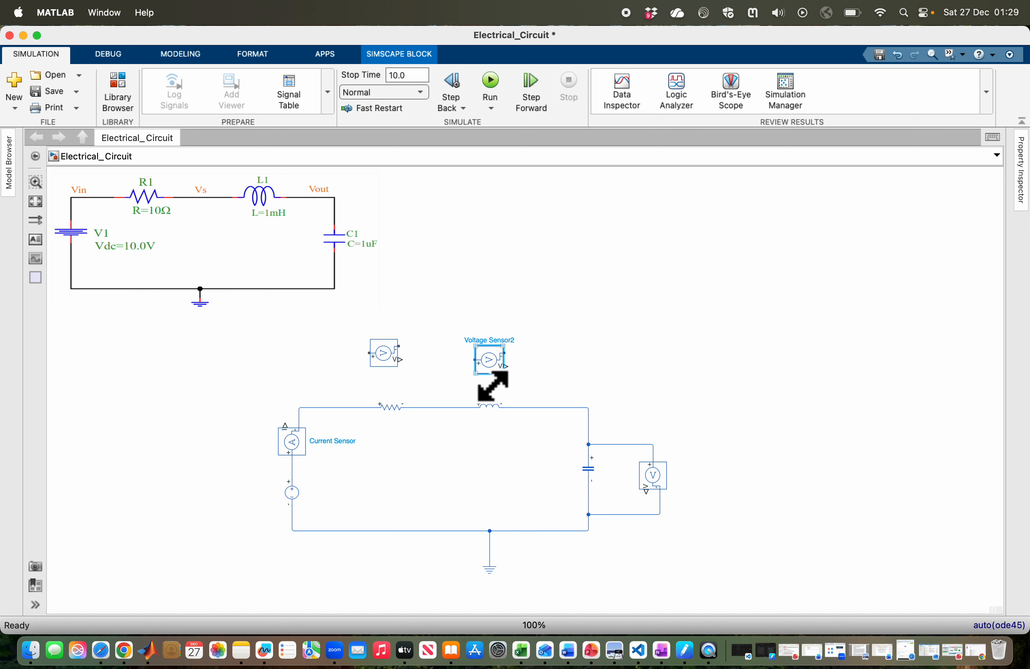
Wire the two upper voltage sensors in parallel, one across the inductor and the other across the resistor.
{"action": "left_click_drag", "start_coordinate": [470, 360], "coordinate": [461, 407]}
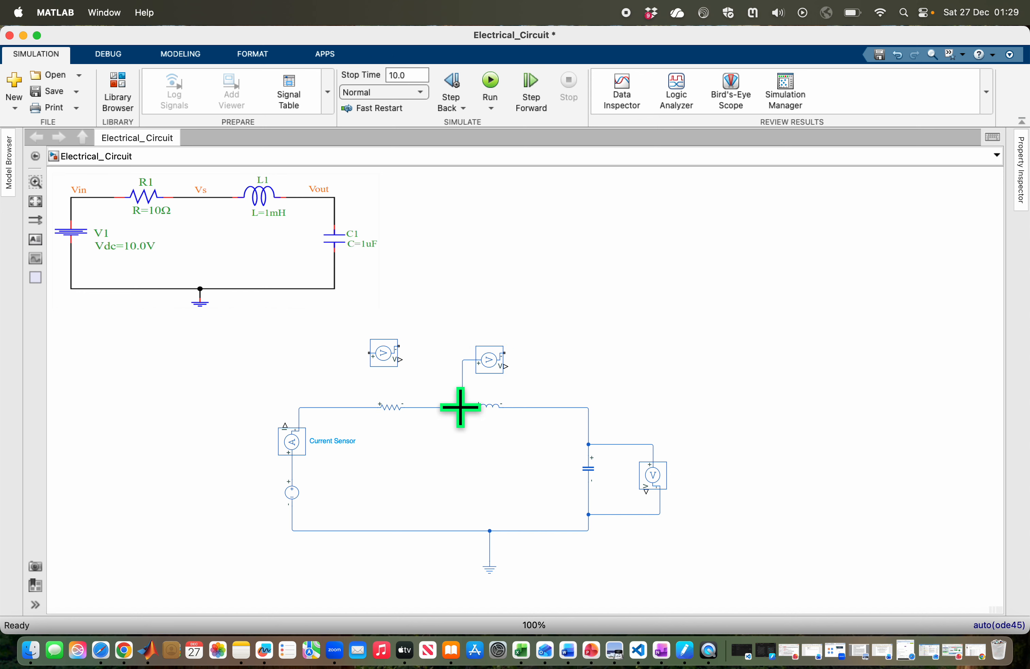
{"action": "left_click_drag", "start_coordinate": [504, 352], "coordinate": [524, 409]}
{"action": "left_click_drag", "start_coordinate": [369, 353], "coordinate": [344, 407]}
{"action": "left_click", "coordinate": [397, 353]}
{"action": "left_click_drag", "start_coordinate": [402, 346], "coordinate": [425, 408]}
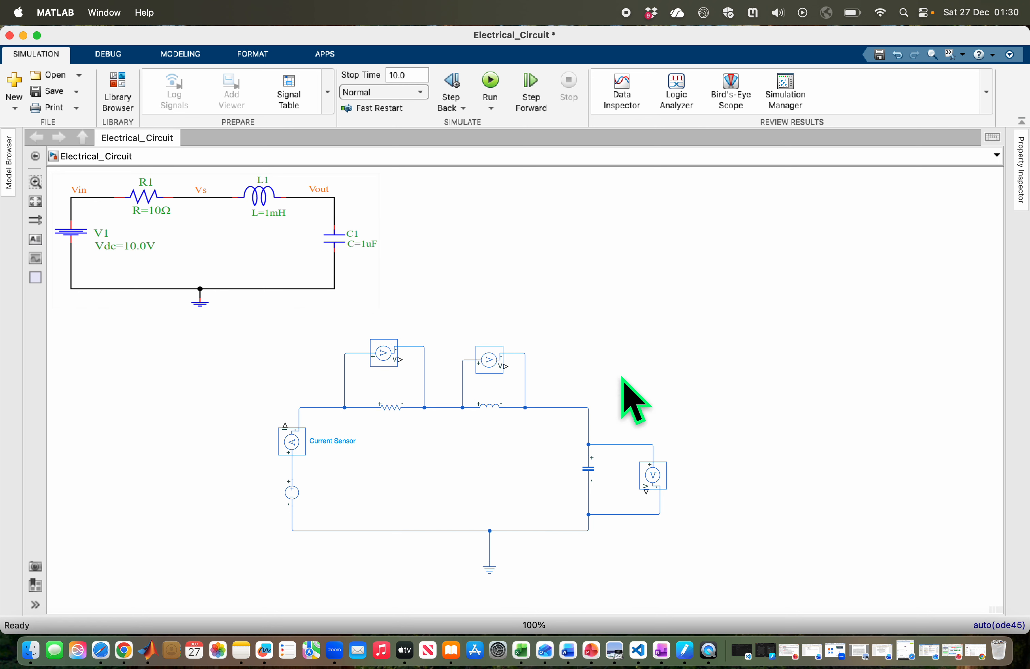
Add a Scope block from Simulink/Sinks in the empty area above the capacitor's voltage sensor.
{"action": "double_click", "coordinate": [694, 278]}
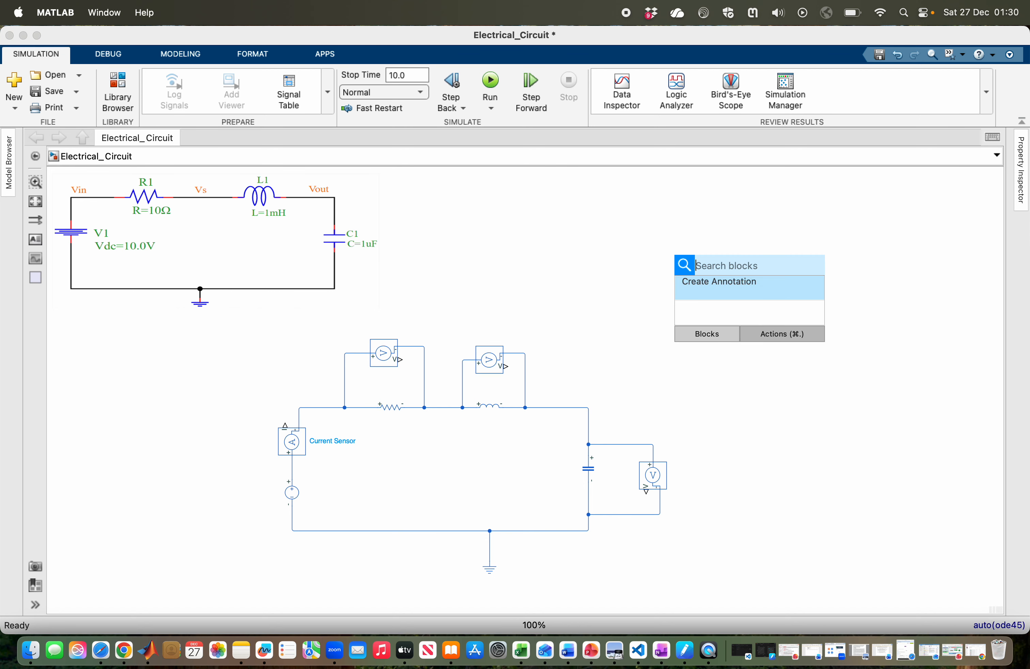
{"action": "type", "text": "scope"}
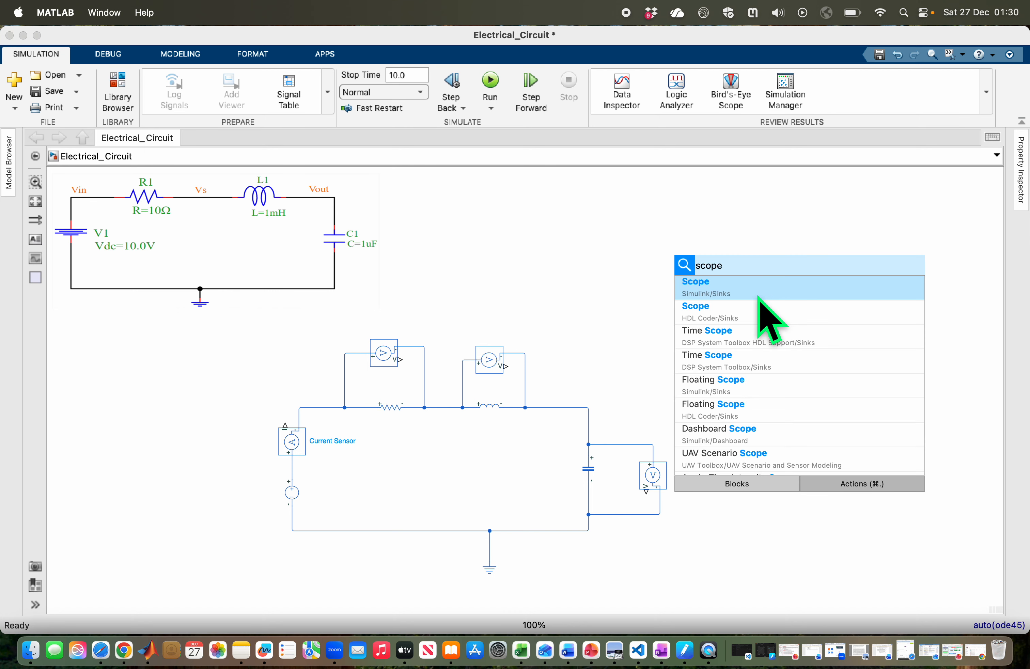
{"action": "key", "text": "Return"}
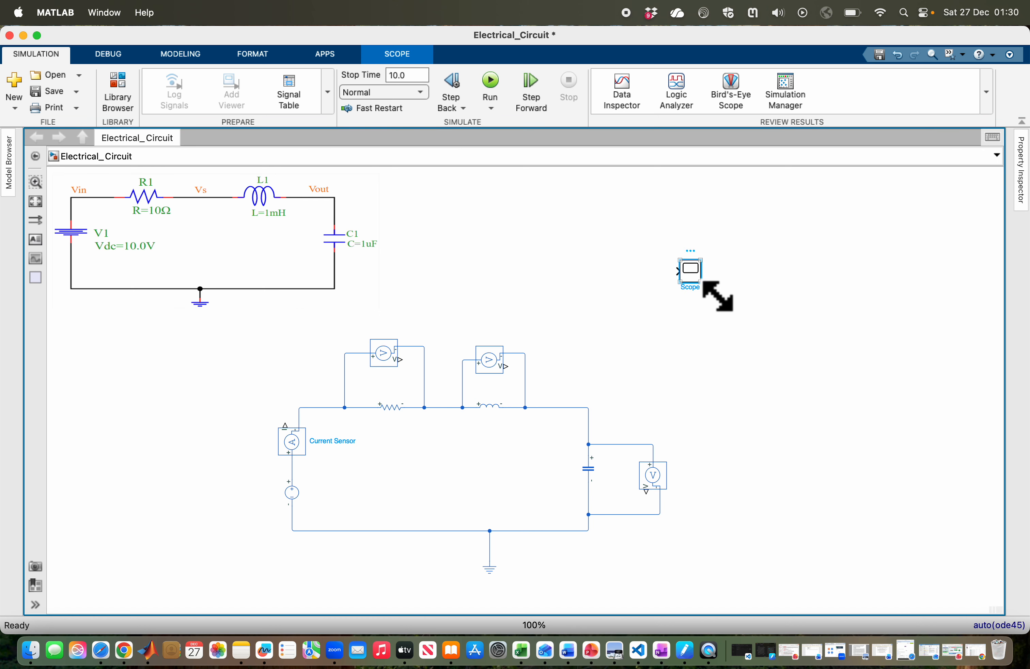
Enlarge the Scope block to about 165 by 140 pixels so it has room for several input signals.
{"action": "left_click_drag", "start_coordinate": [702, 283], "coordinate": [900, 329]}
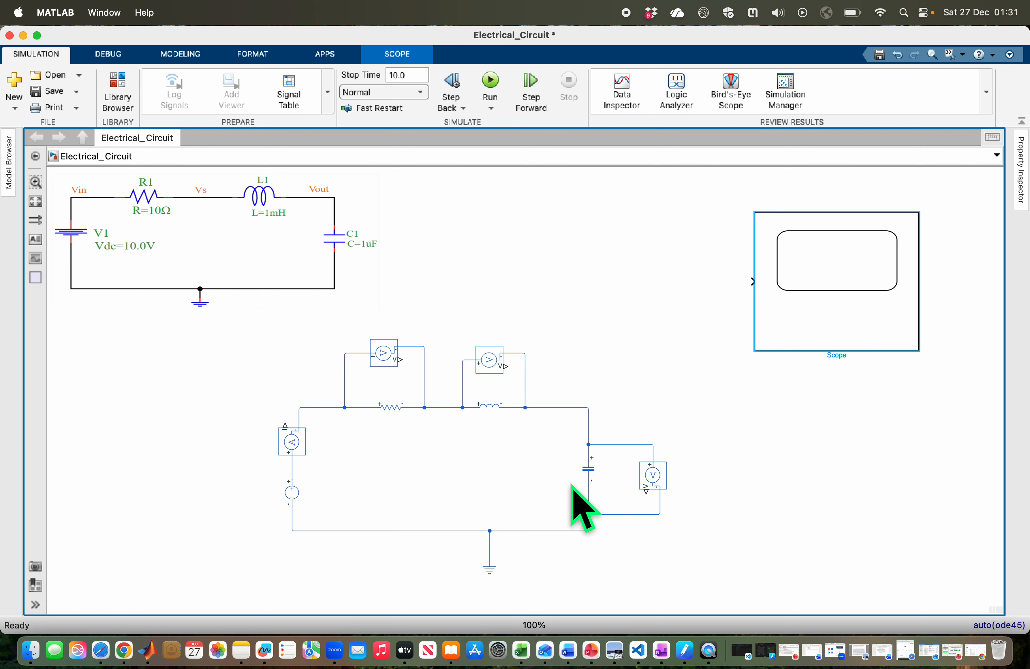
{"action": "left_click", "coordinate": [587, 472]}
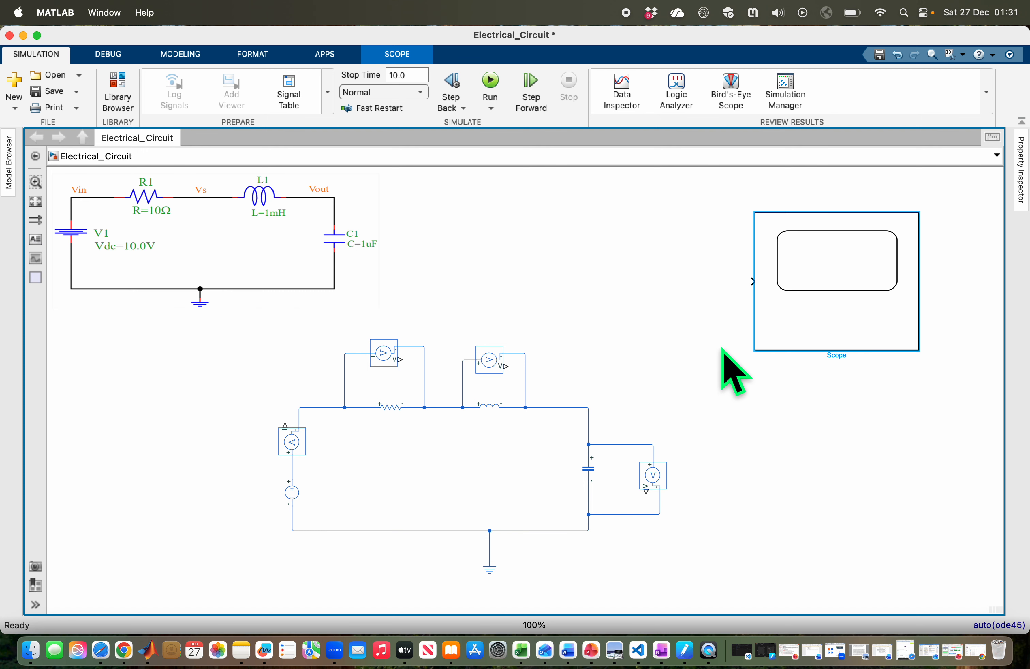
{"action": "left_click", "coordinate": [289, 454]}
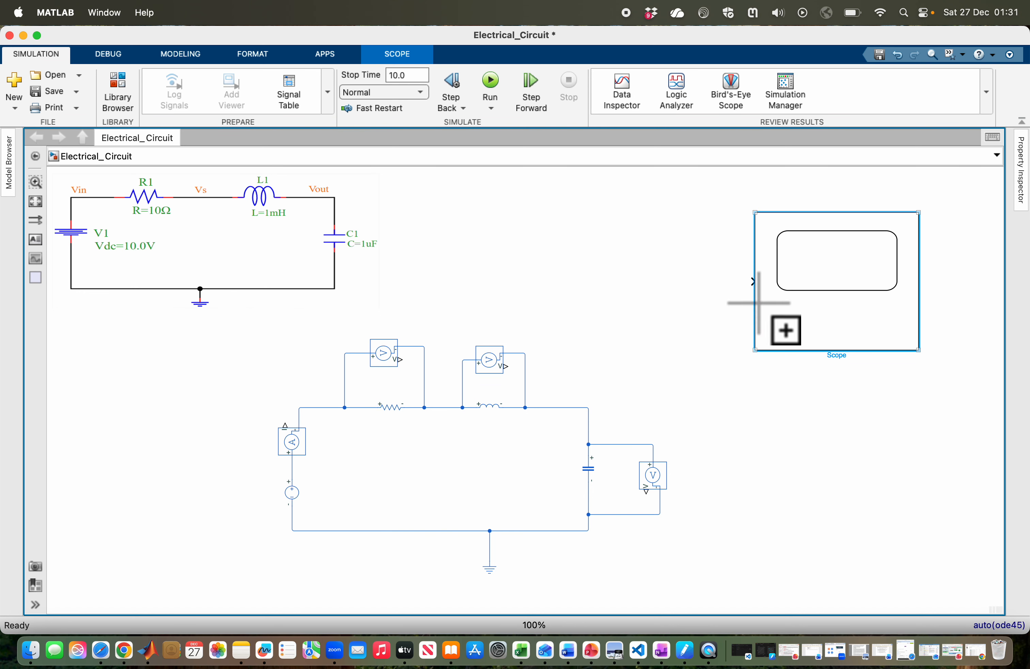
Set the Scope's number of input ports to 4 in its configuration properties, then close the Scope window.
{"action": "double_click", "coordinate": [797, 305]}
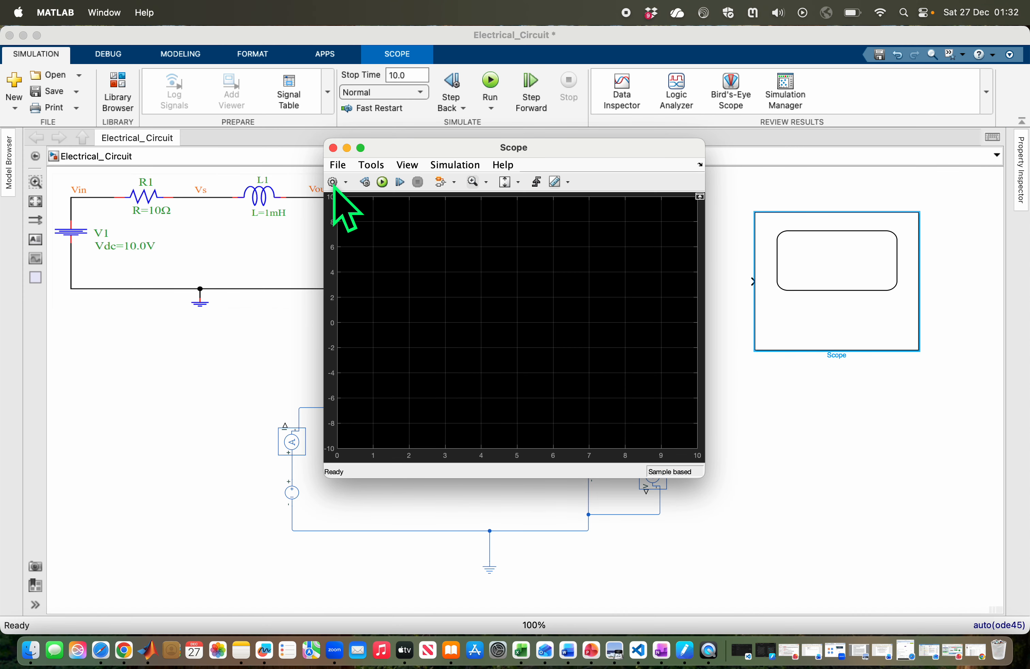
{"action": "left_click", "coordinate": [333, 183]}
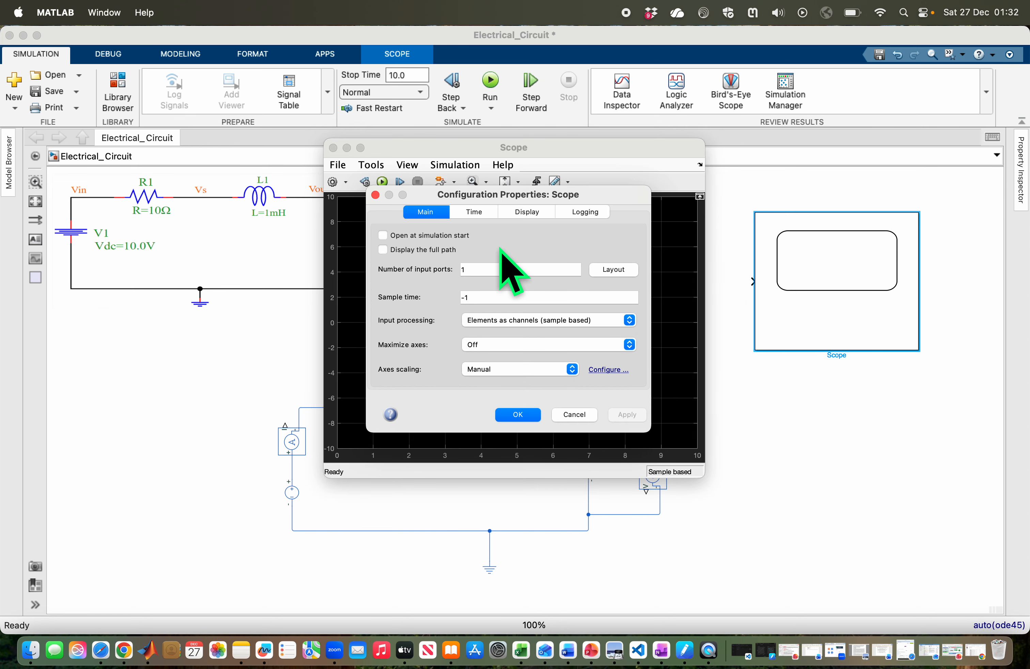
{"action": "double_click", "coordinate": [482, 269]}
{"action": "type", "text": "4"}
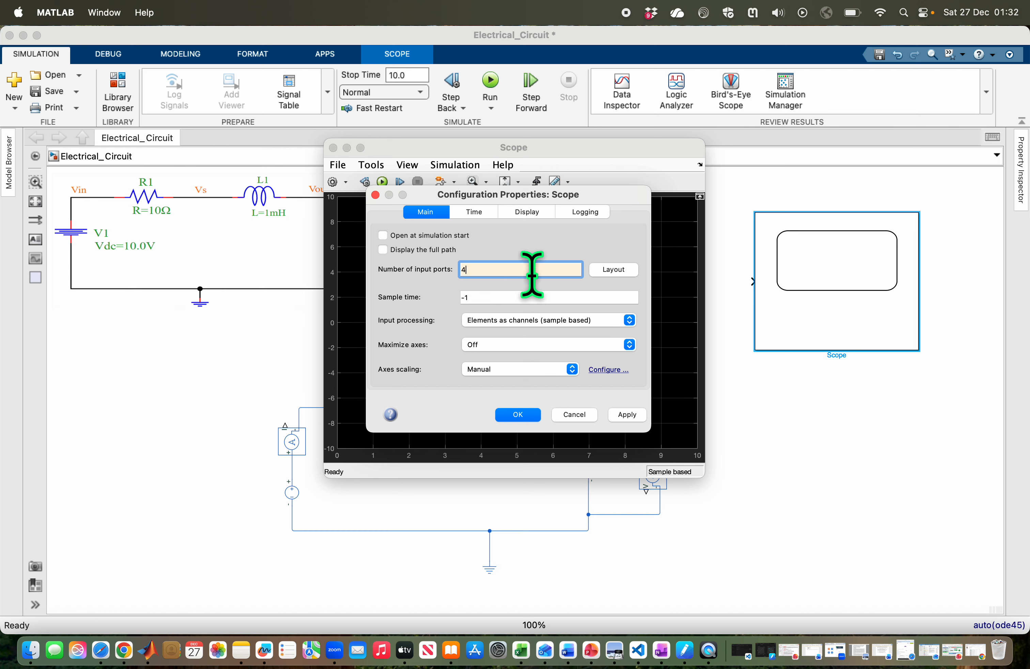
{"action": "left_click", "coordinate": [630, 415]}
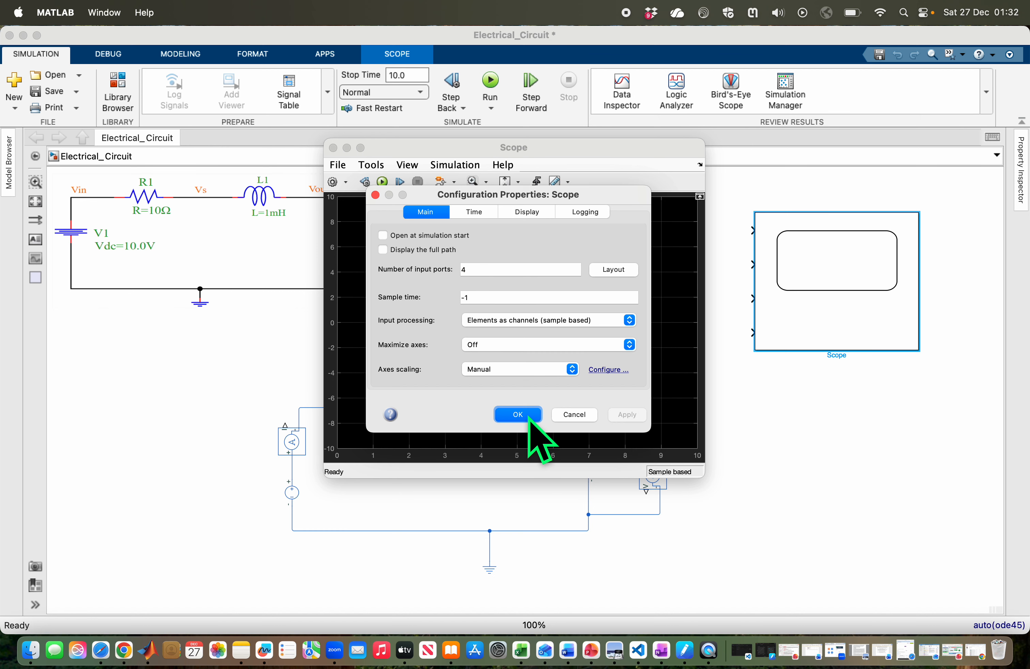
{"action": "left_click", "coordinate": [529, 417]}
{"action": "left_click", "coordinate": [333, 148]}
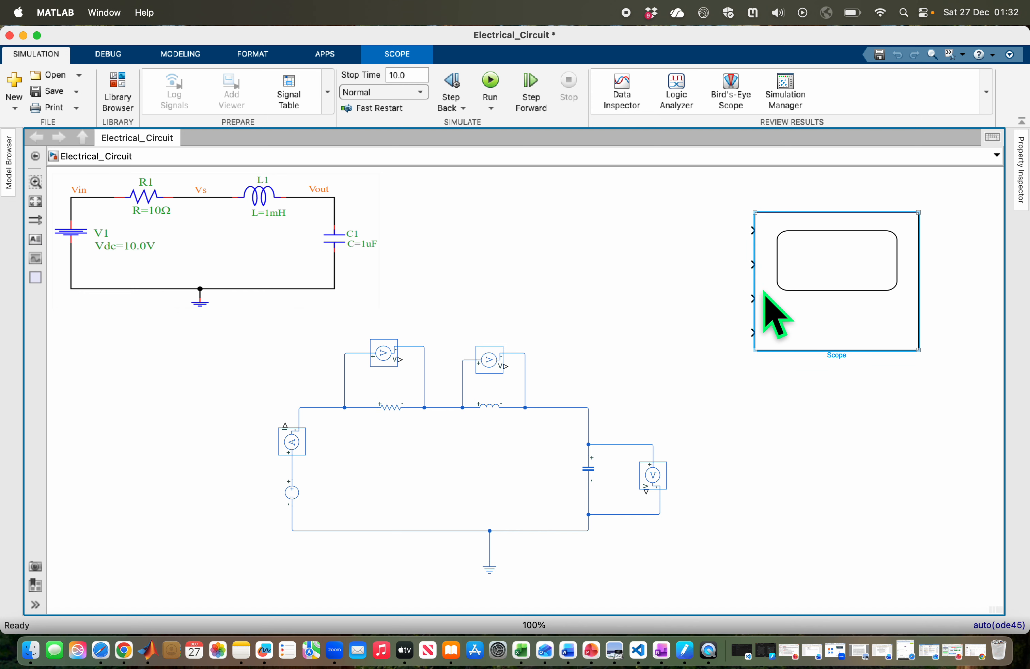
Try to wire the inductor voltage sensor's output directly to the Scope's lowest input.
{"action": "left_click", "coordinate": [650, 371]}
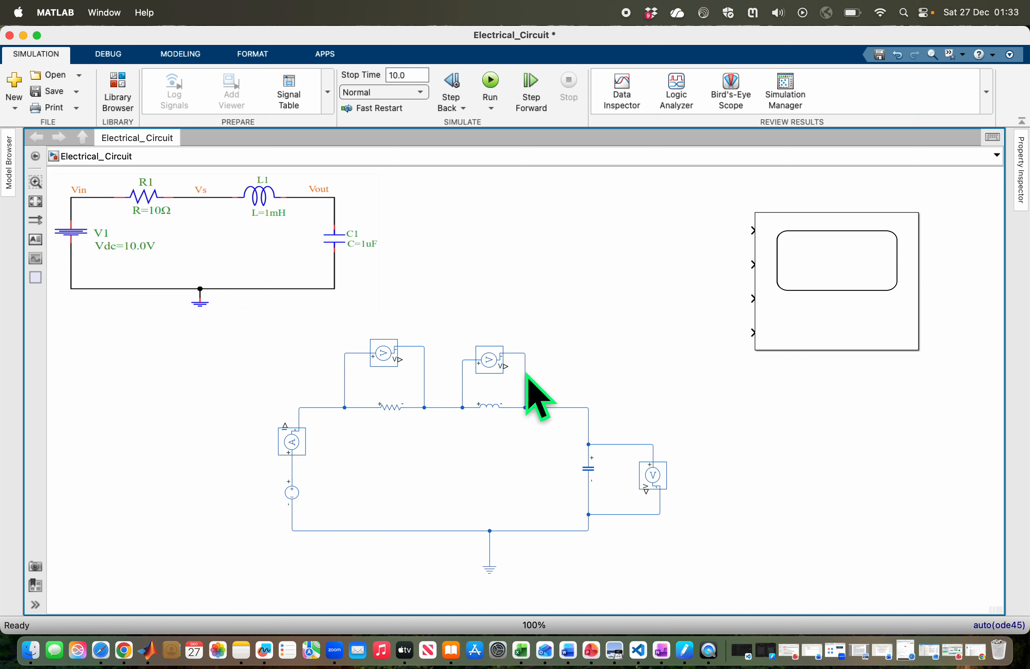
{"action": "left_click_drag", "start_coordinate": [507, 364], "coordinate": [756, 332]}
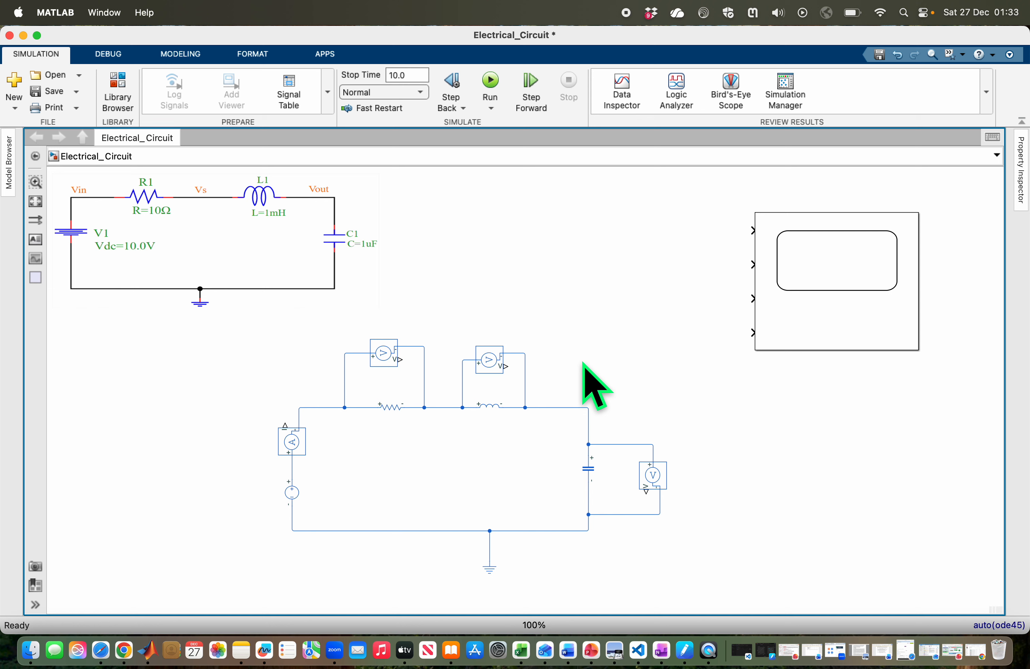
Add a PS-Simulink Converter and place copies of it so each of the four sensors has one nearby.
{"action": "double_click", "coordinate": [623, 357]}
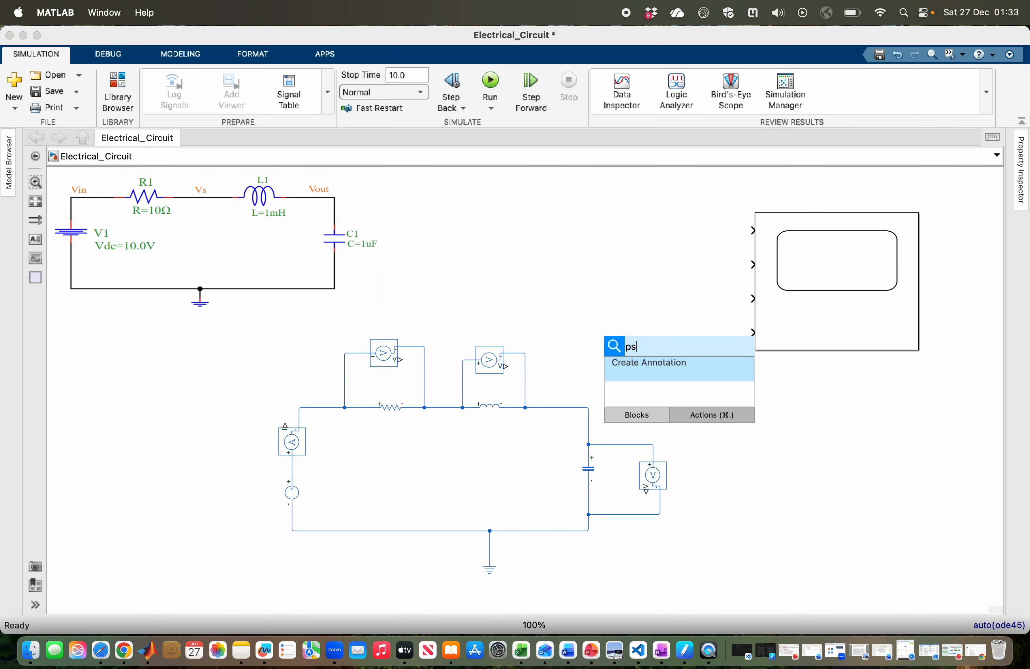
{"action": "type", "text": "ps-s"}
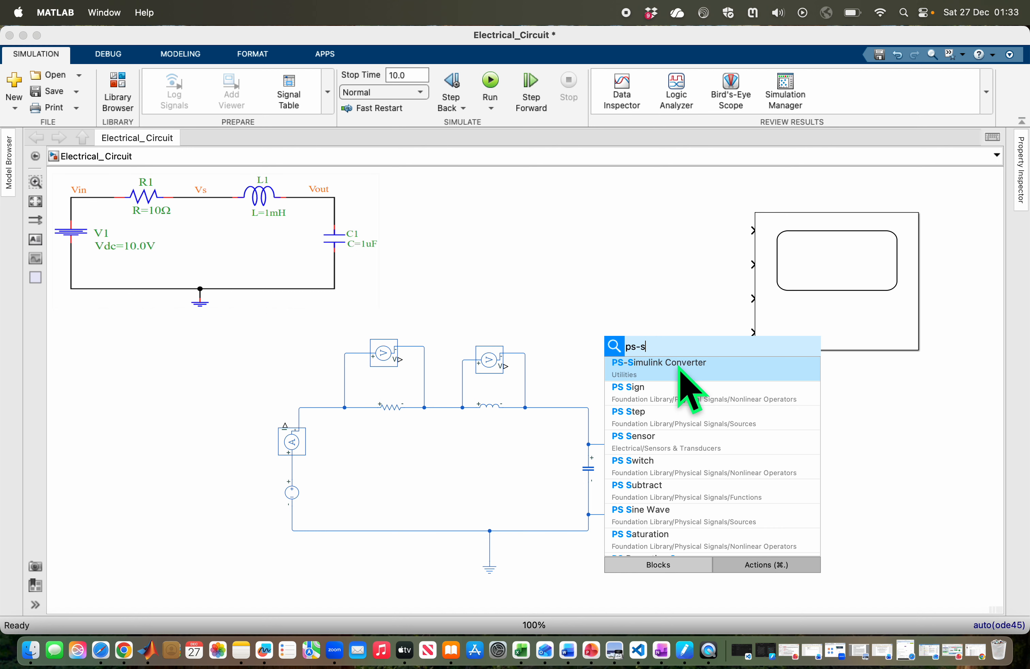
{"action": "left_click", "coordinate": [681, 374]}
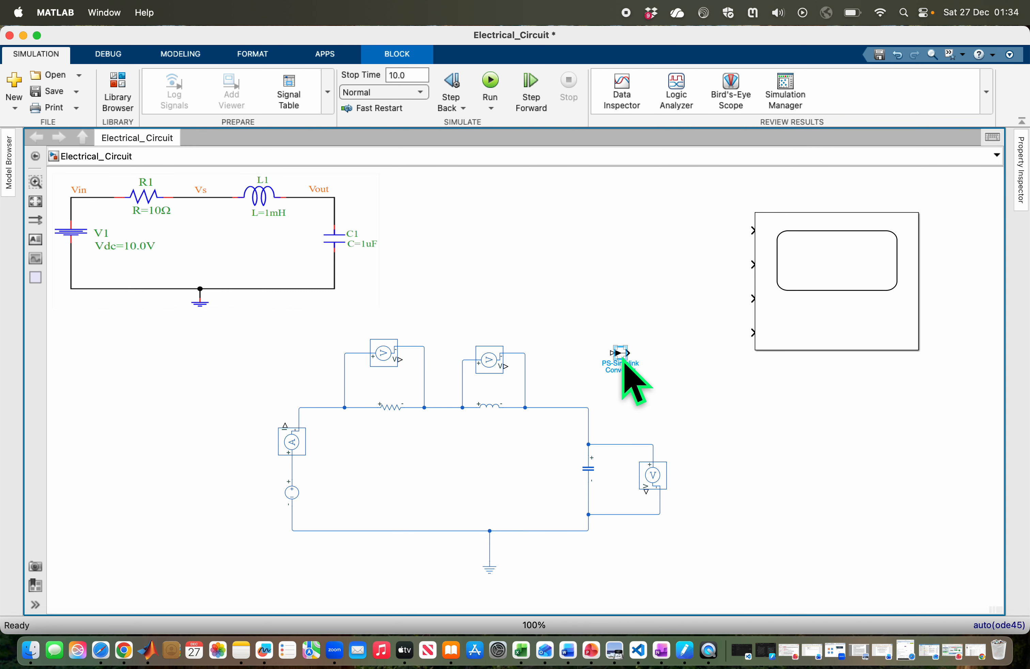
{"action": "left_click_drag", "start_coordinate": [623, 360], "coordinate": [570, 328]}
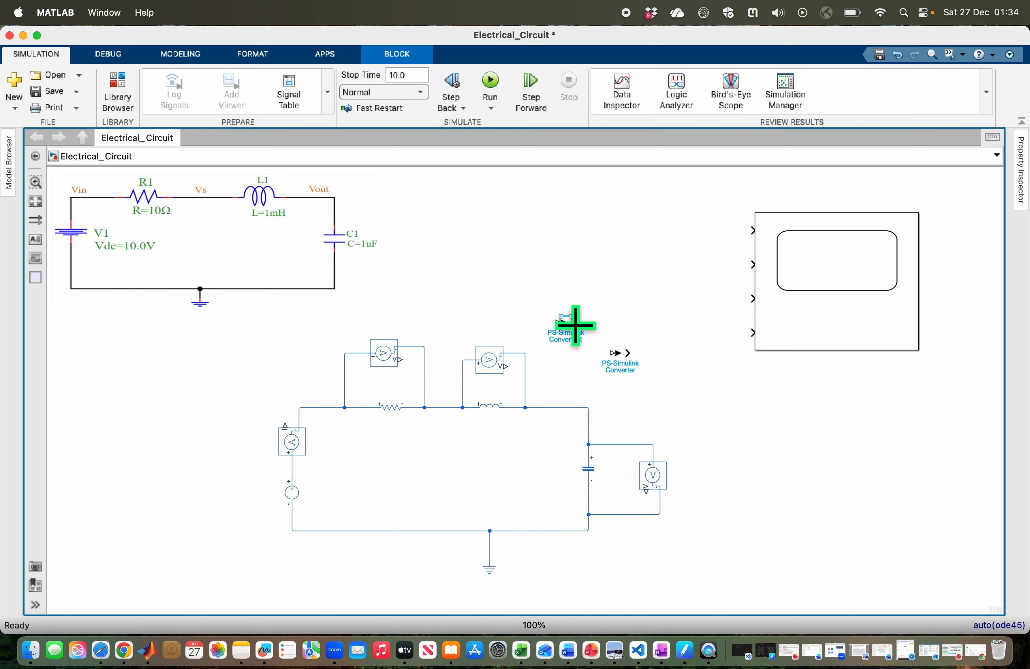
{"action": "left_click_drag", "start_coordinate": [621, 358], "coordinate": [304, 366]}
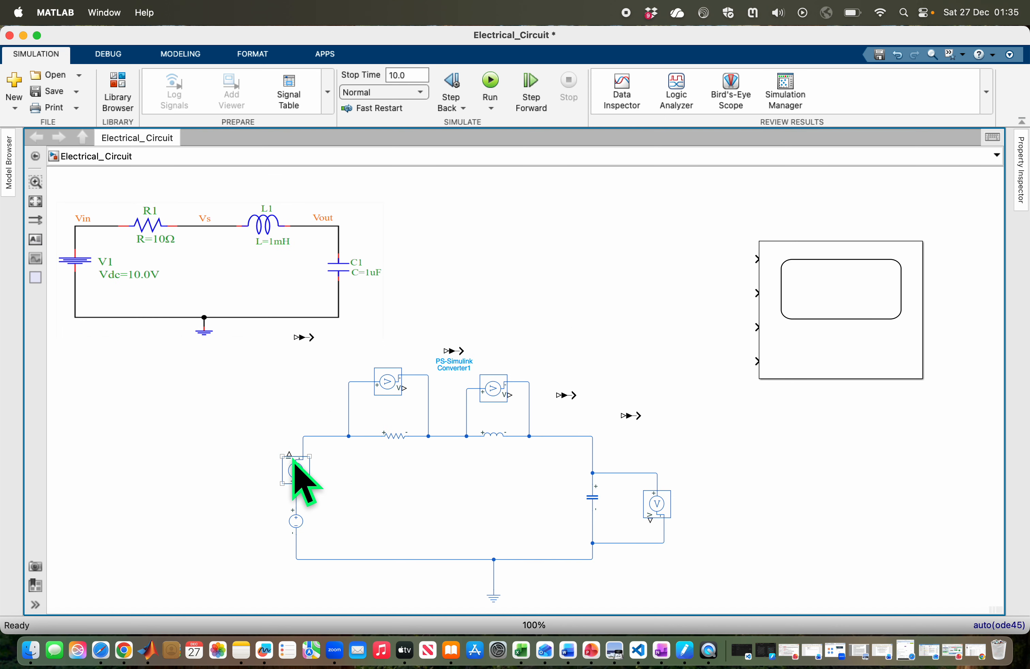
Wire the signal outputs of the current sensor and the three voltage sensors to their nearby PS-Simulink Converters.
{"action": "key", "text": "ctrl+r"}
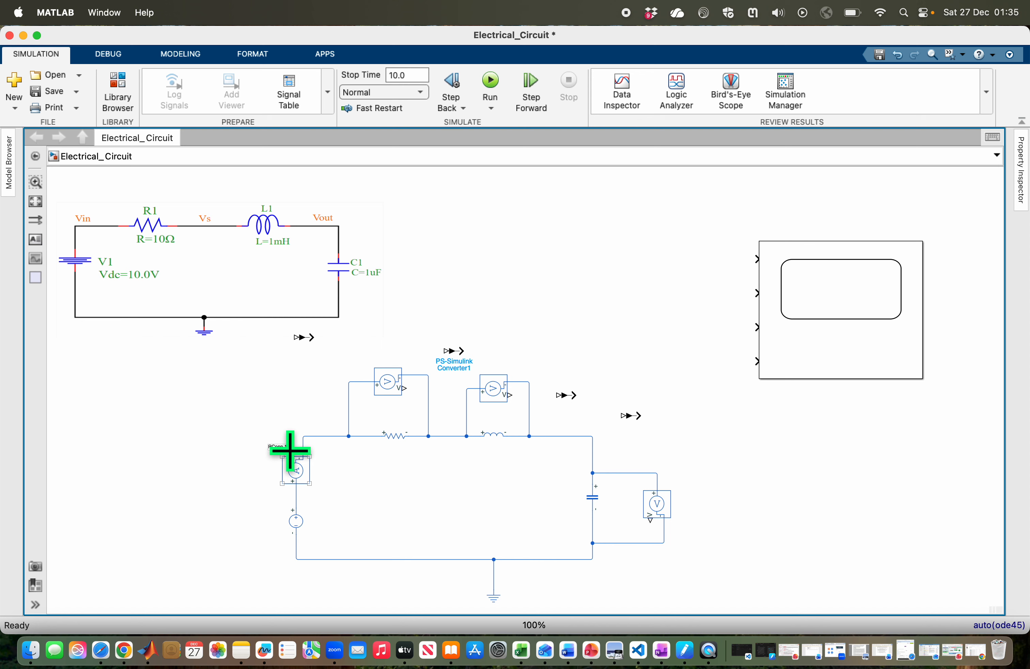
{"action": "left_click_drag", "start_coordinate": [290, 452], "coordinate": [300, 332]}
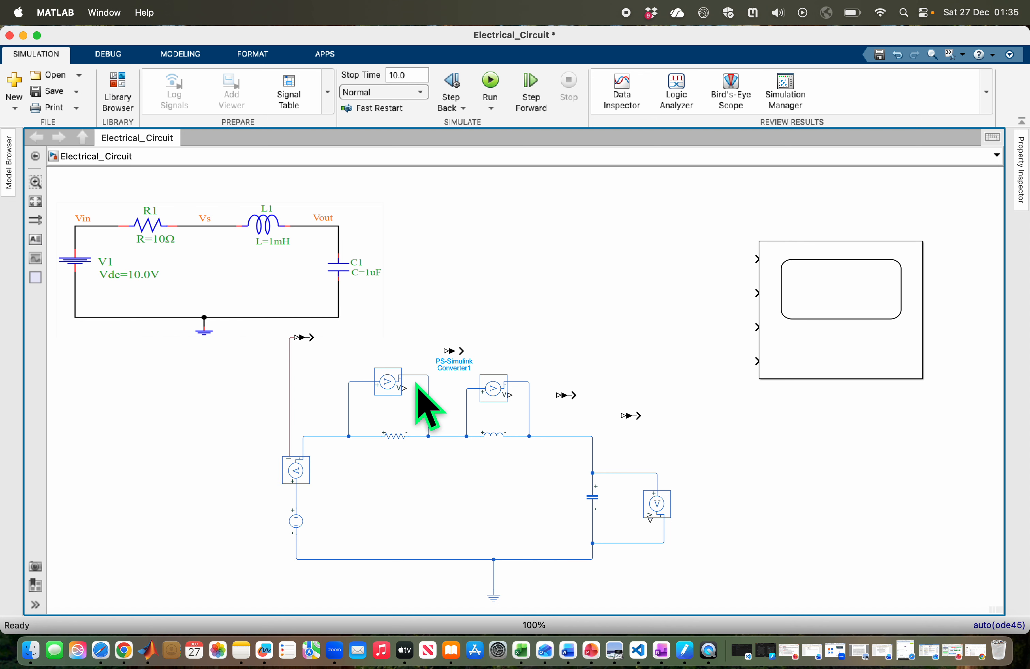
{"action": "left_click_drag", "start_coordinate": [403, 387], "coordinate": [440, 351]}
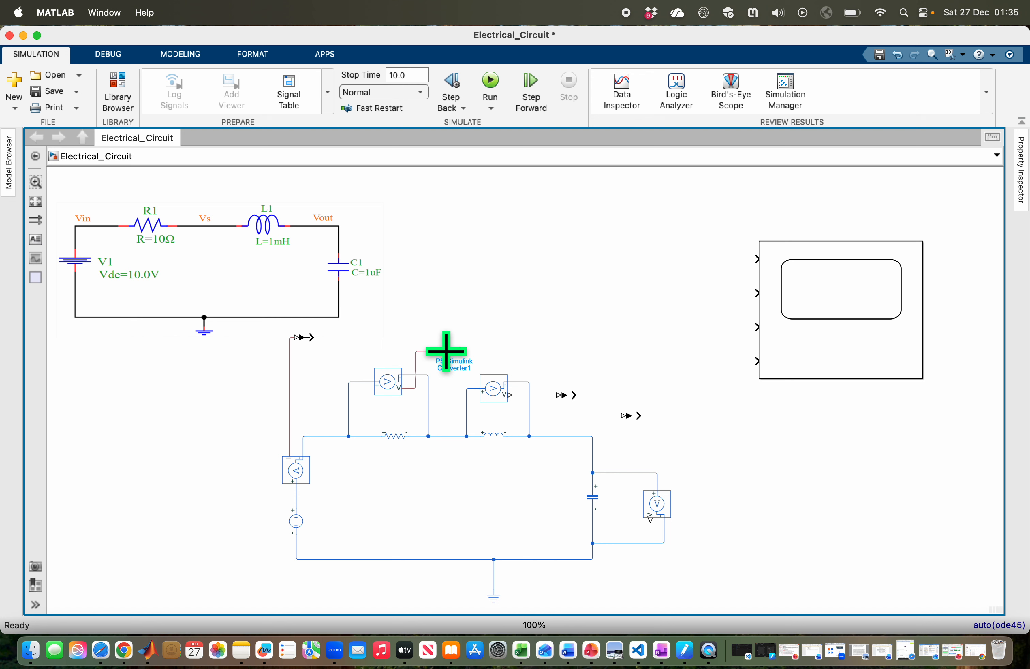
{"action": "left_click_drag", "start_coordinate": [512, 394], "coordinate": [565, 393]}
{"action": "left_click", "coordinate": [656, 509]}
{"action": "left_click_drag", "start_coordinate": [647, 519], "coordinate": [627, 414]}
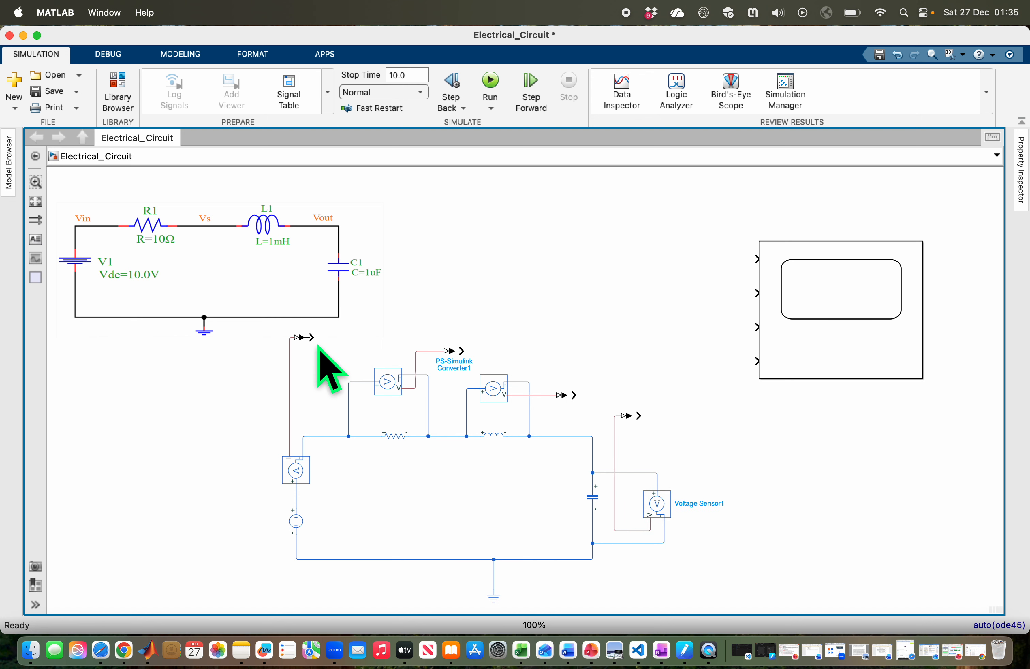
Connect the current, resistor, inductor and capacitor converters to the Scope's four inputs in order from the uppermost down.
{"action": "left_click_drag", "start_coordinate": [313, 338], "coordinate": [757, 256]}
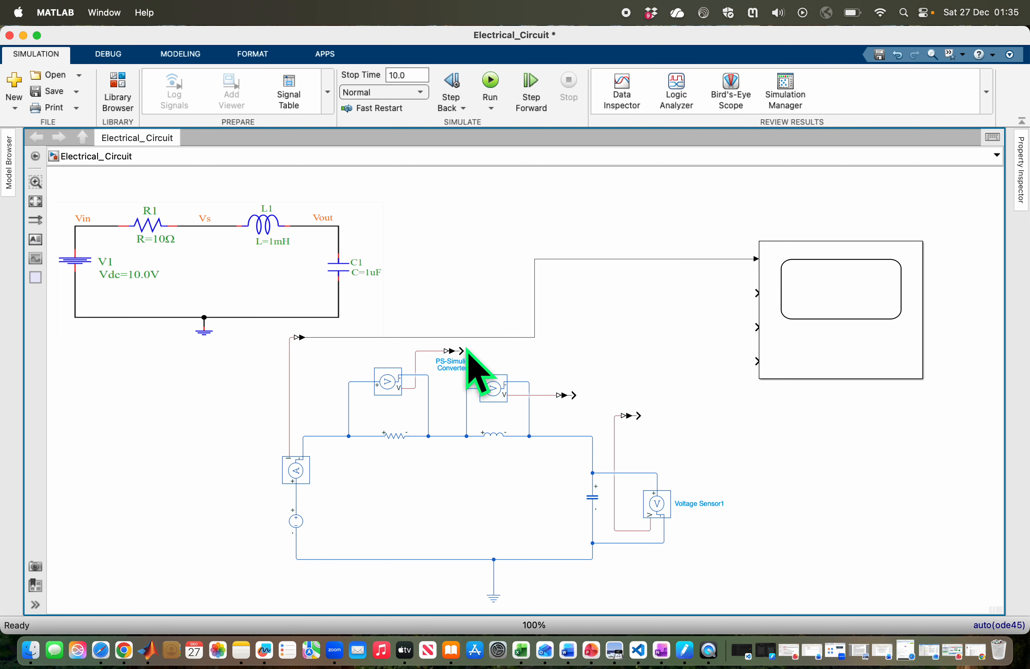
{"action": "left_click_drag", "start_coordinate": [467, 348], "coordinate": [768, 287]}
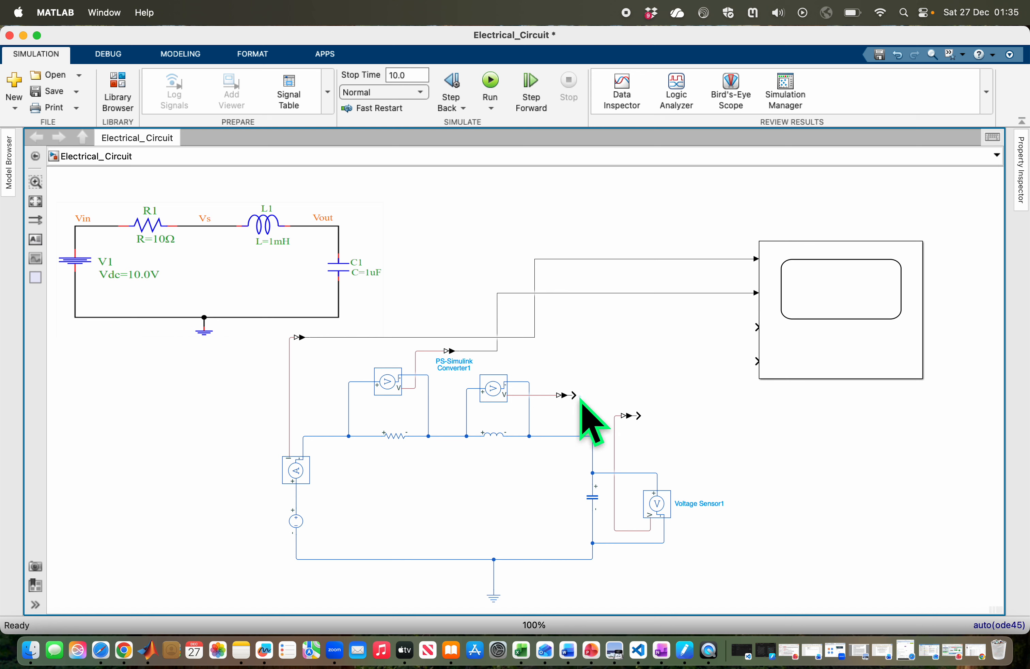
{"action": "left_click_drag", "start_coordinate": [571, 396], "coordinate": [752, 326]}
{"action": "left_click_drag", "start_coordinate": [640, 414], "coordinate": [755, 361]}
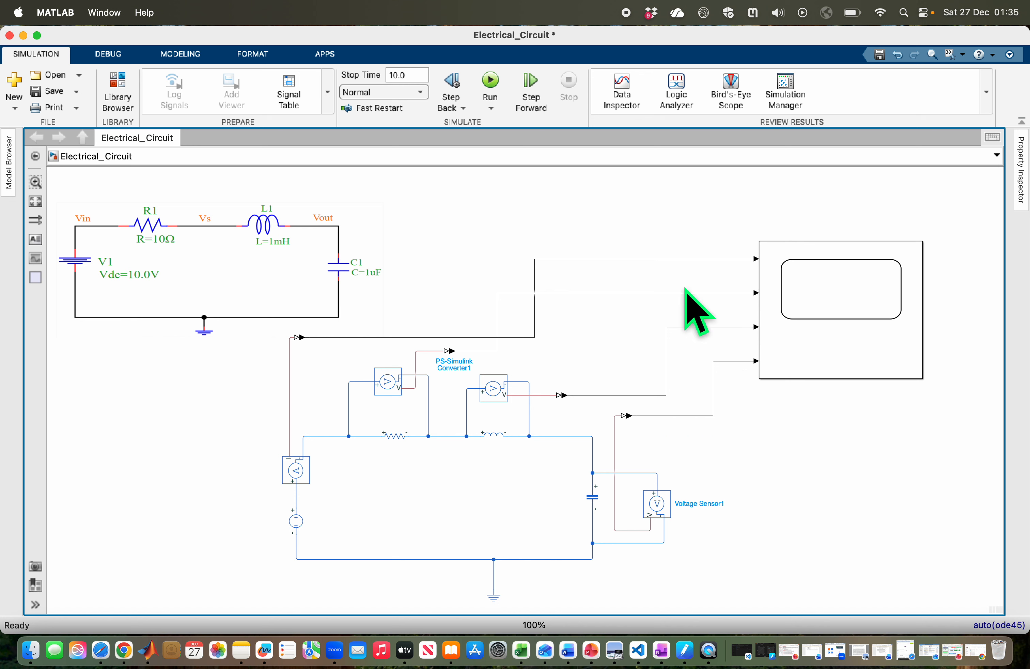
Label the four Scope input signals Current, R-voltage, I-Voltage and C-voltage from the uppermost down.
{"action": "left_click", "coordinate": [675, 260]}
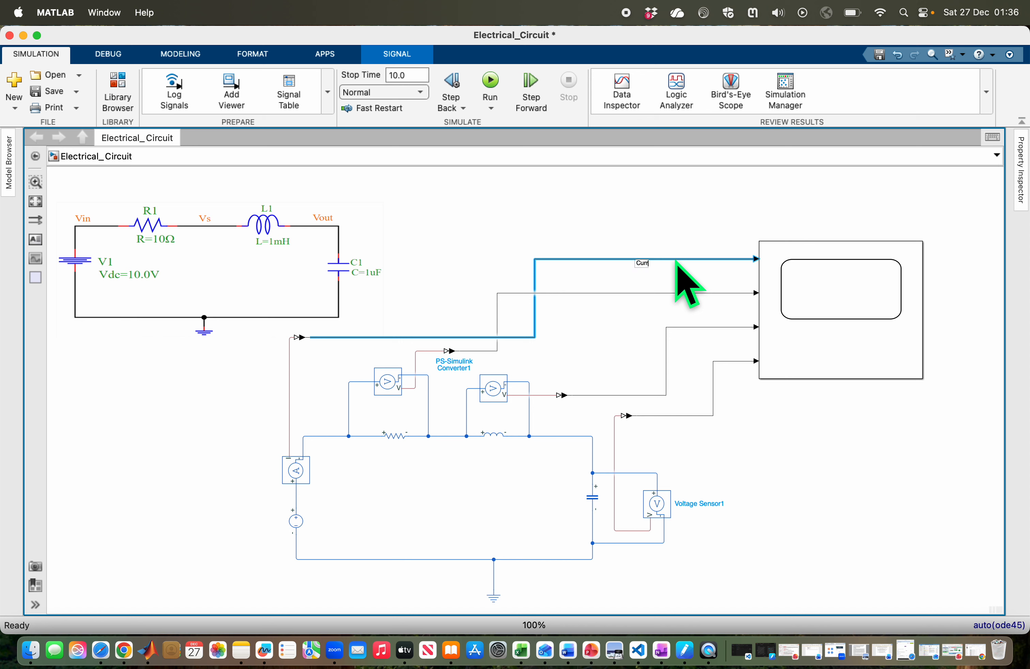
{"action": "left_click", "coordinate": [657, 287]}
{"action": "left_click", "coordinate": [649, 294]}
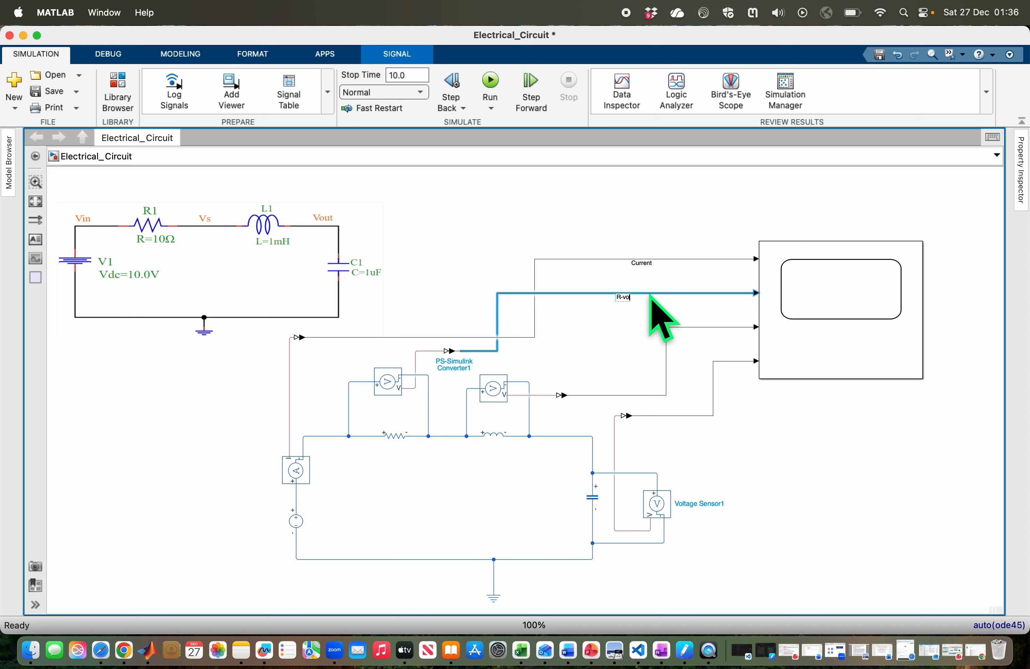
{"action": "left_click", "coordinate": [650, 341]}
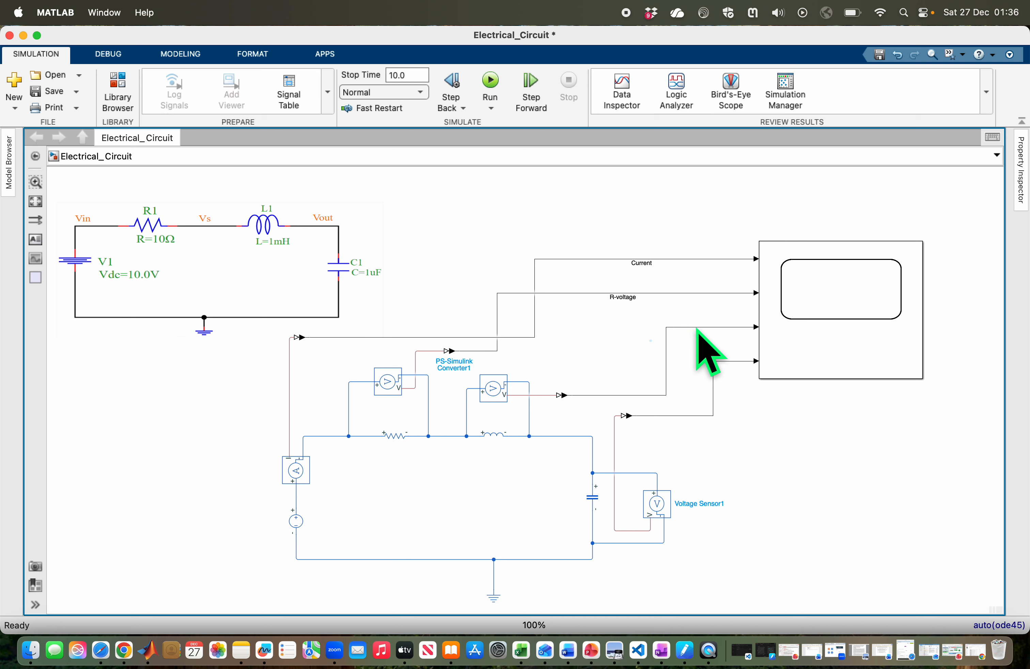
{"action": "double_click", "coordinate": [696, 328]}
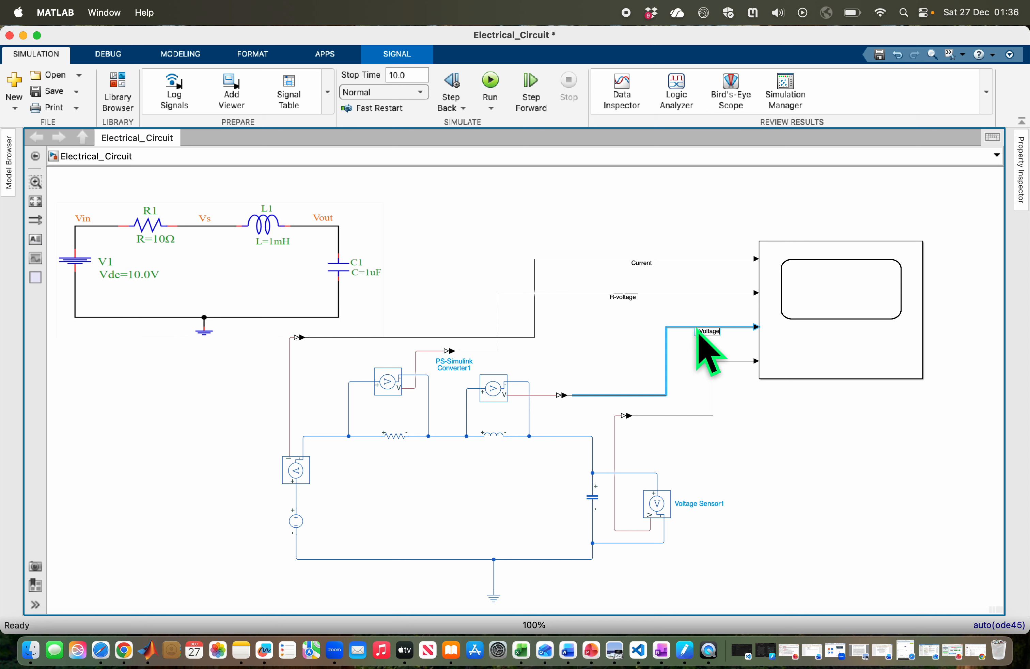
{"action": "type", "text": "I-"}
{"action": "left_click", "coordinate": [734, 418]}
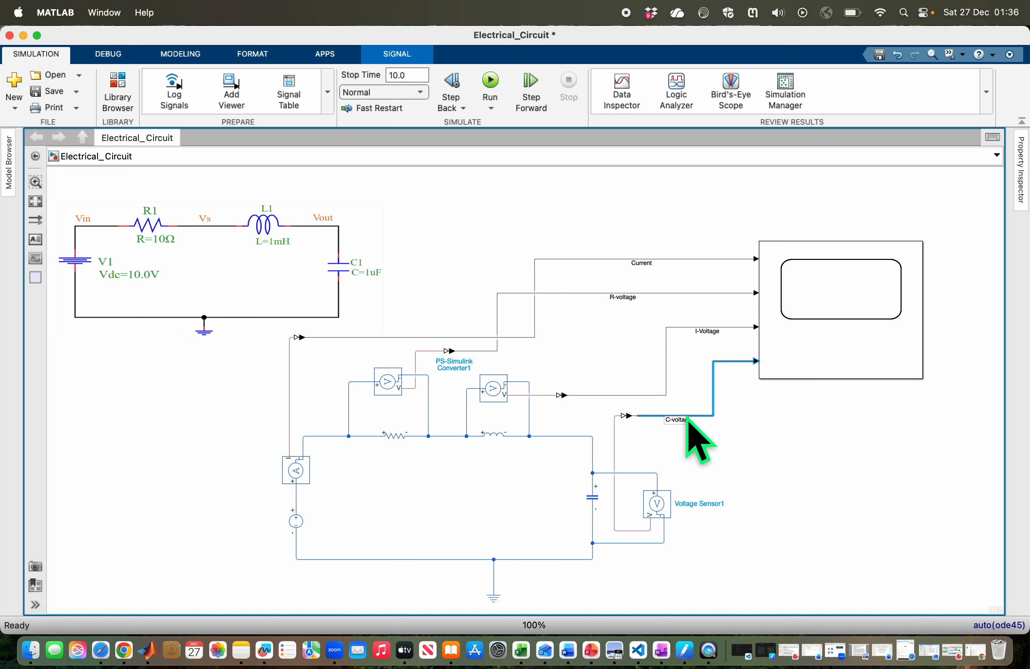
{"action": "left_click", "coordinate": [162, 475]}
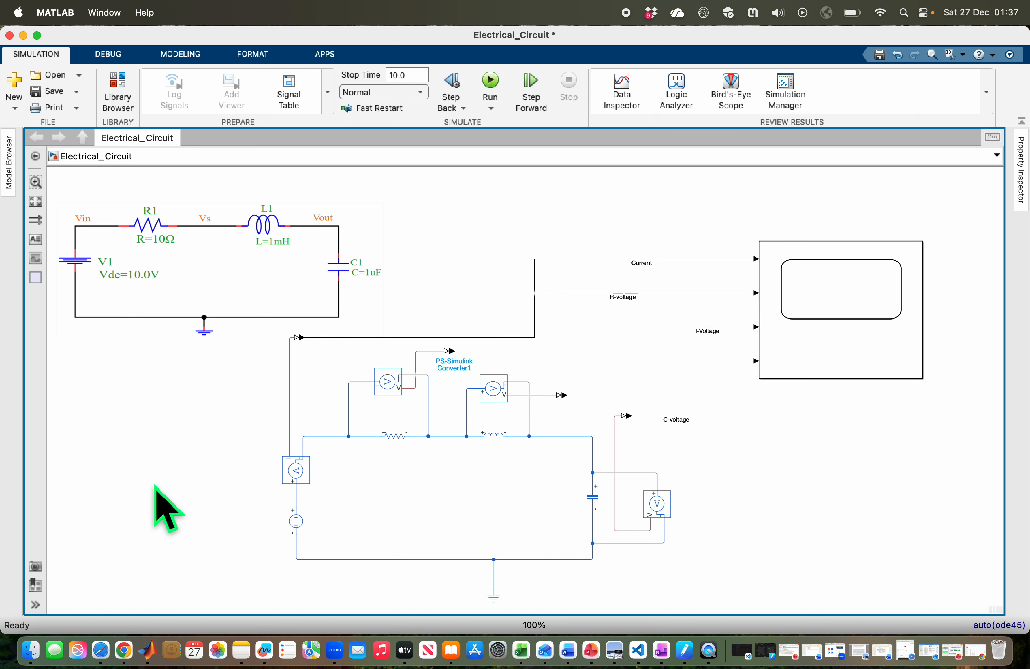
Add a Solver Configuration block beside the voltage source and connect it to the wire below the source.
{"action": "double_click", "coordinate": [165, 488]}
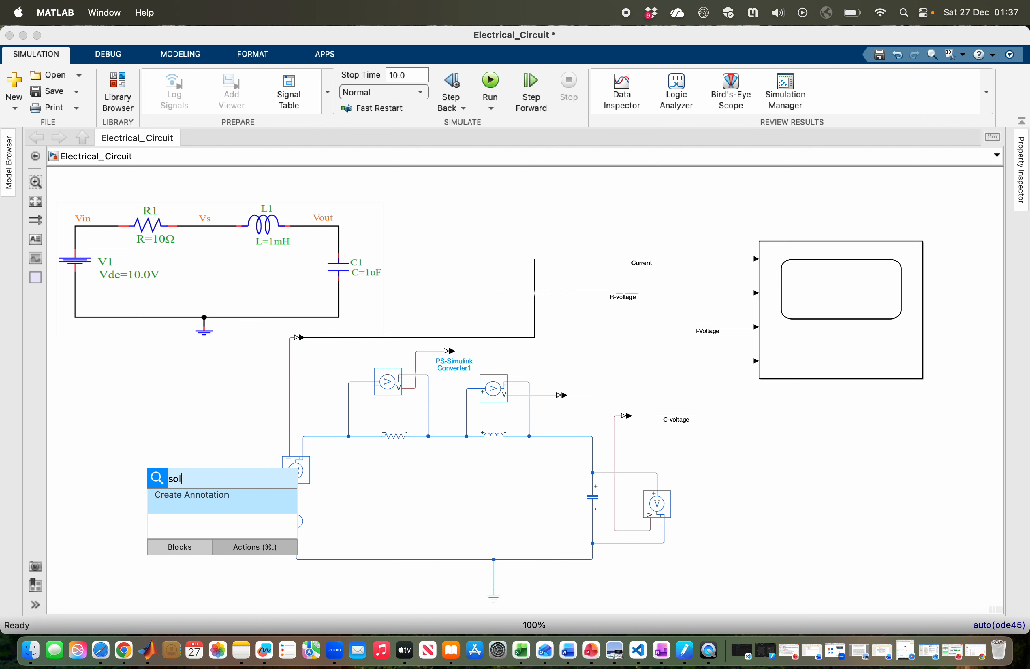
{"action": "type", "text": "solver"}
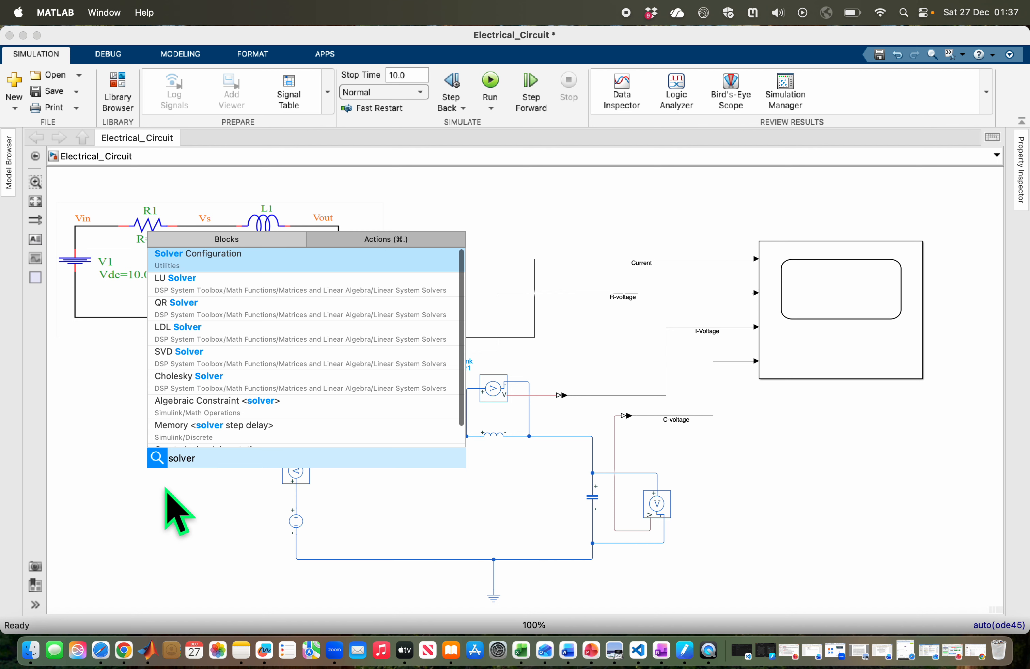
{"action": "left_click", "coordinate": [296, 260]}
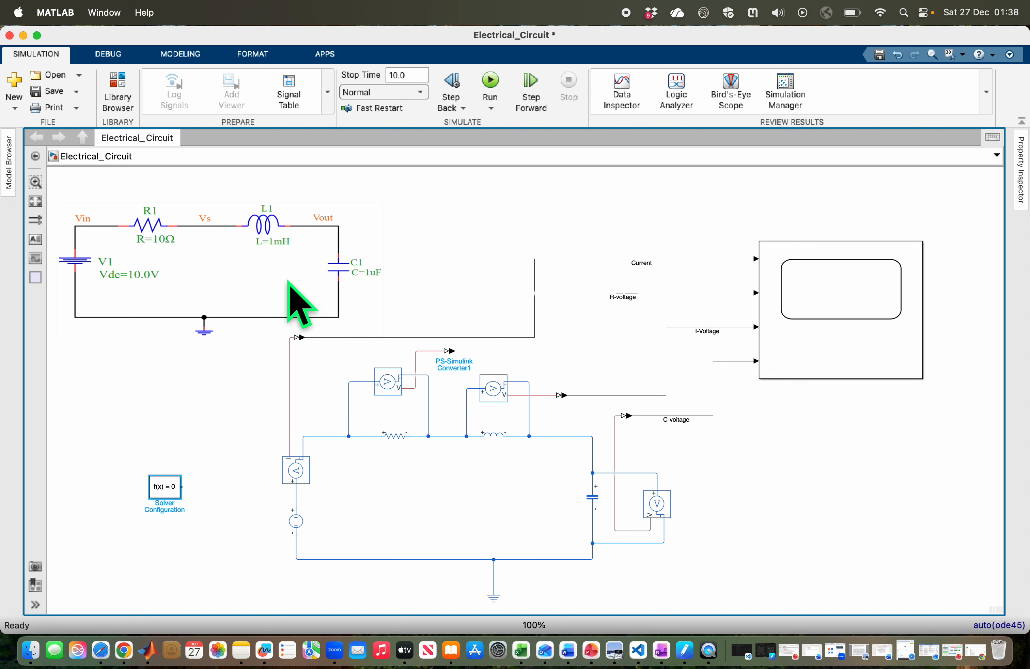
{"action": "mouse_move", "coordinate": [163, 482]}
{"action": "left_mouse_down"}
{"action": "mouse_move", "coordinate": [163, 551]}
{"action": "mouse_move", "coordinate": [295, 551]}
{"action": "left_mouse_up"}
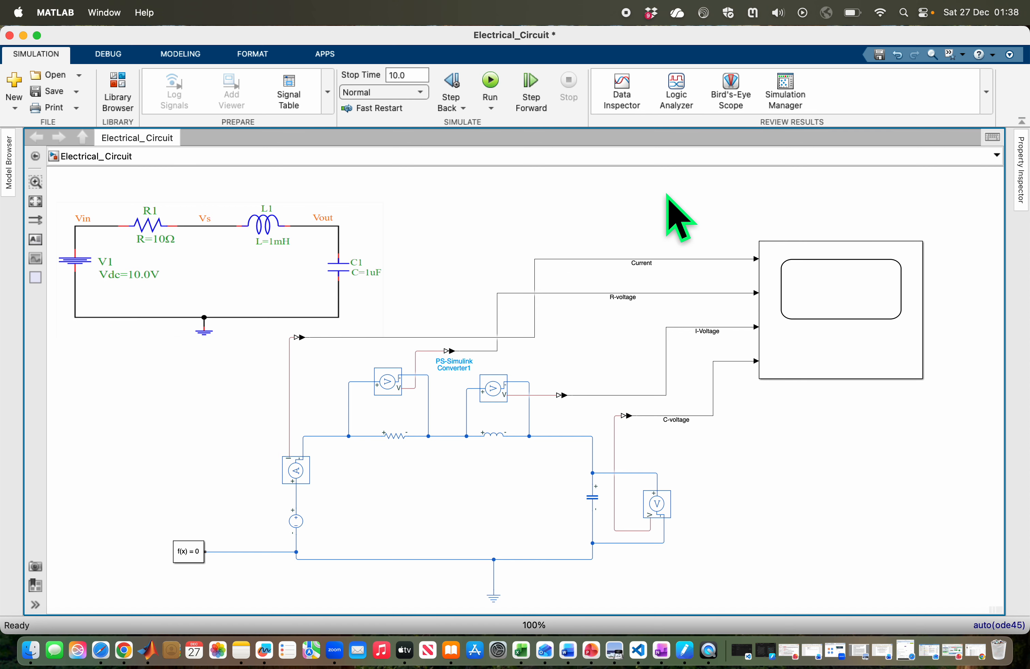
Run the simulation with the 10.0 stop time and open the Scope to view the signals.
{"action": "left_click", "coordinate": [489, 79]}
{"action": "left_click", "coordinate": [833, 330]}
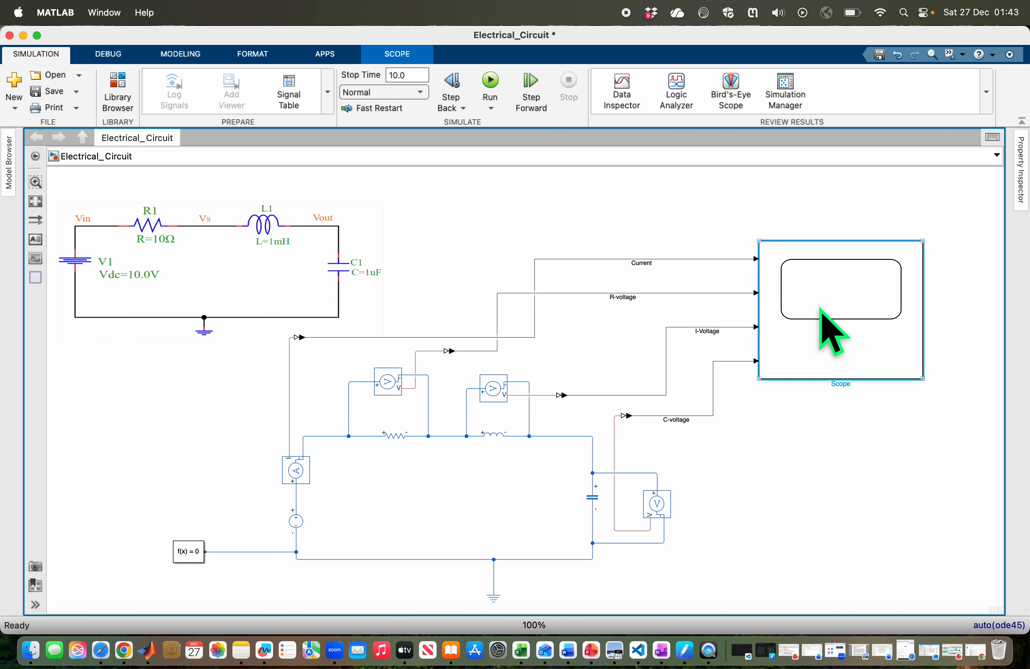
{"action": "double_click", "coordinate": [833, 330]}
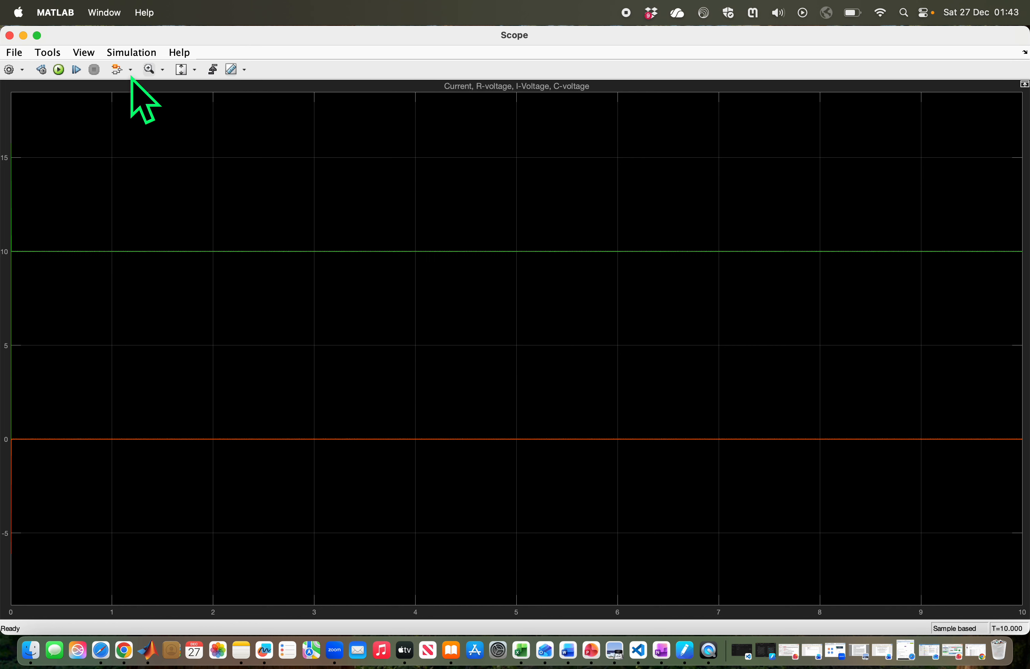
Show the signal legend in the Scope and close the Scope window.
{"action": "left_click", "coordinate": [89, 53]}
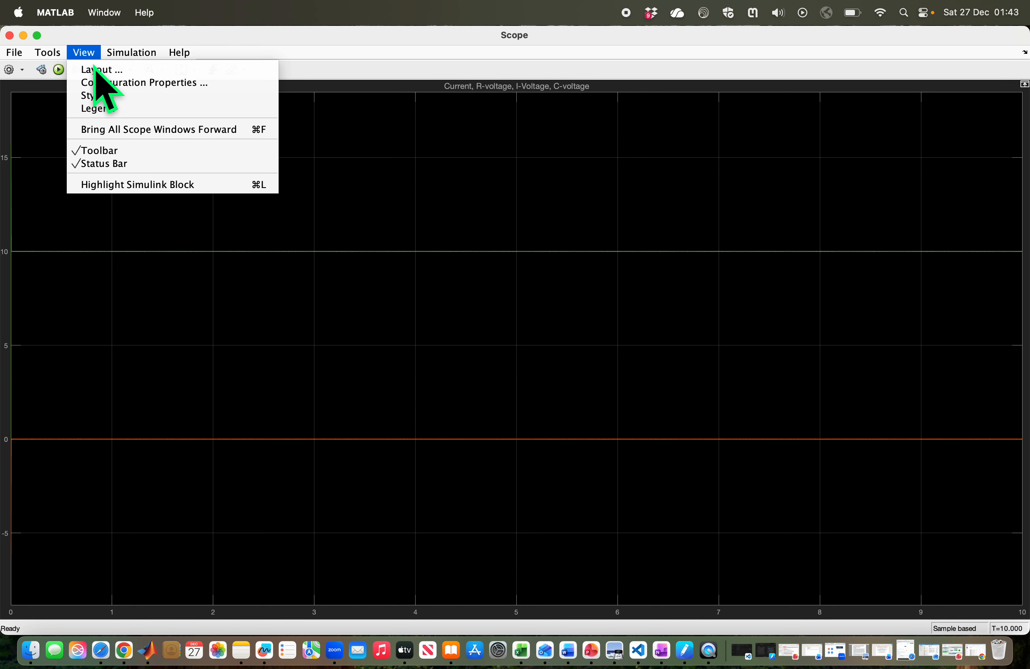
{"action": "left_click", "coordinate": [96, 108]}
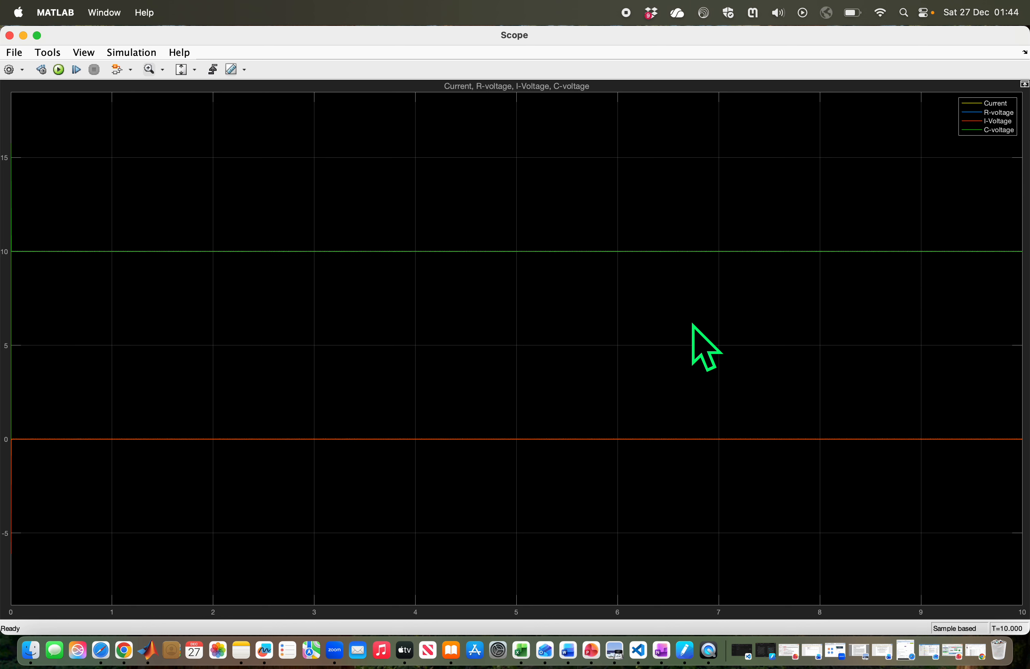
{"action": "left_click", "coordinate": [9, 35]}
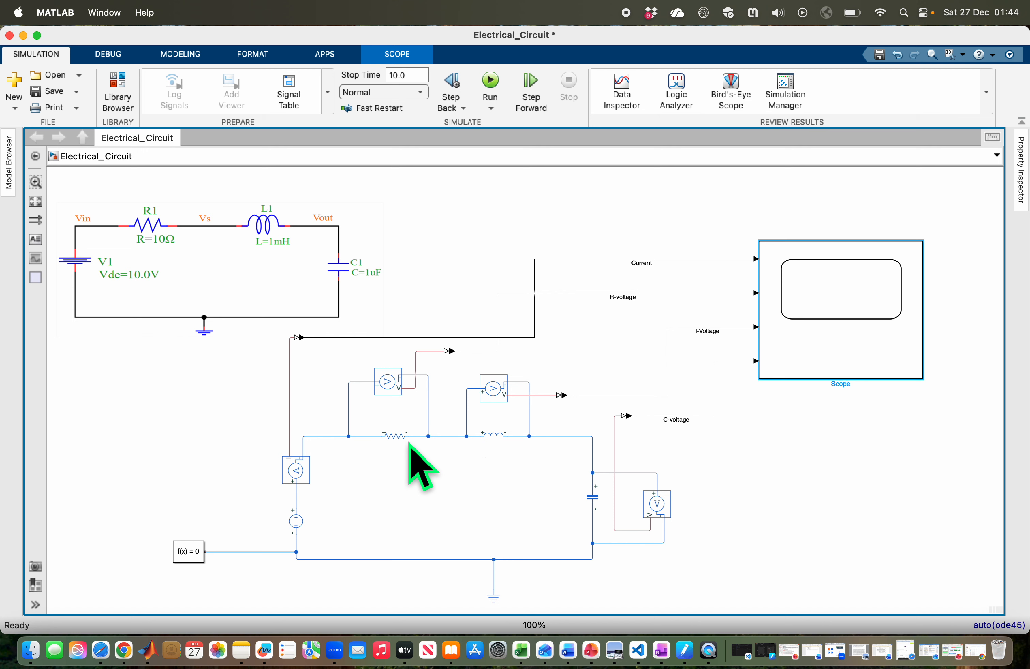
Change the inductance unit of the Inductor block to H, keeping the value of 1.
{"action": "left_click", "coordinate": [496, 435]}
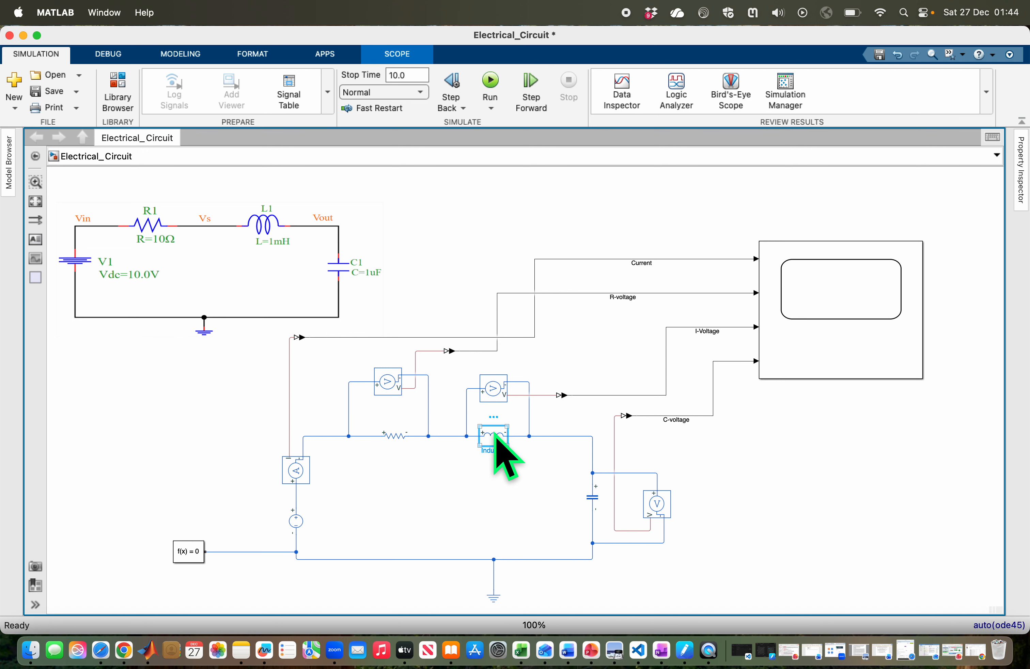
{"action": "double_click", "coordinate": [496, 436]}
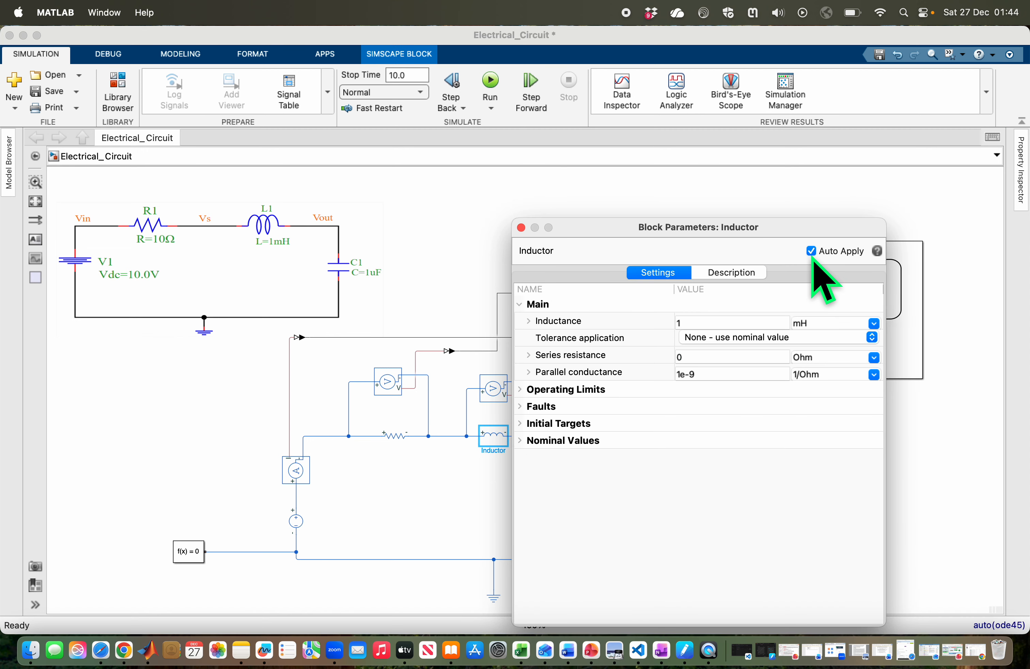
{"action": "left_click", "coordinate": [874, 322]}
{"action": "left_click", "coordinate": [862, 347]}
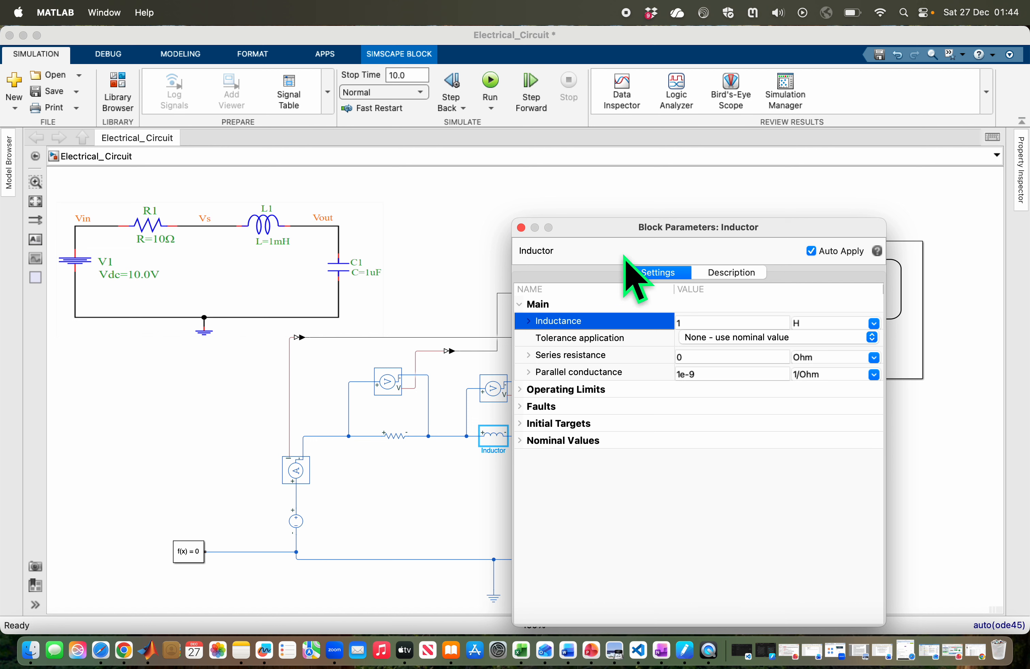
{"action": "left_click", "coordinate": [522, 227]}
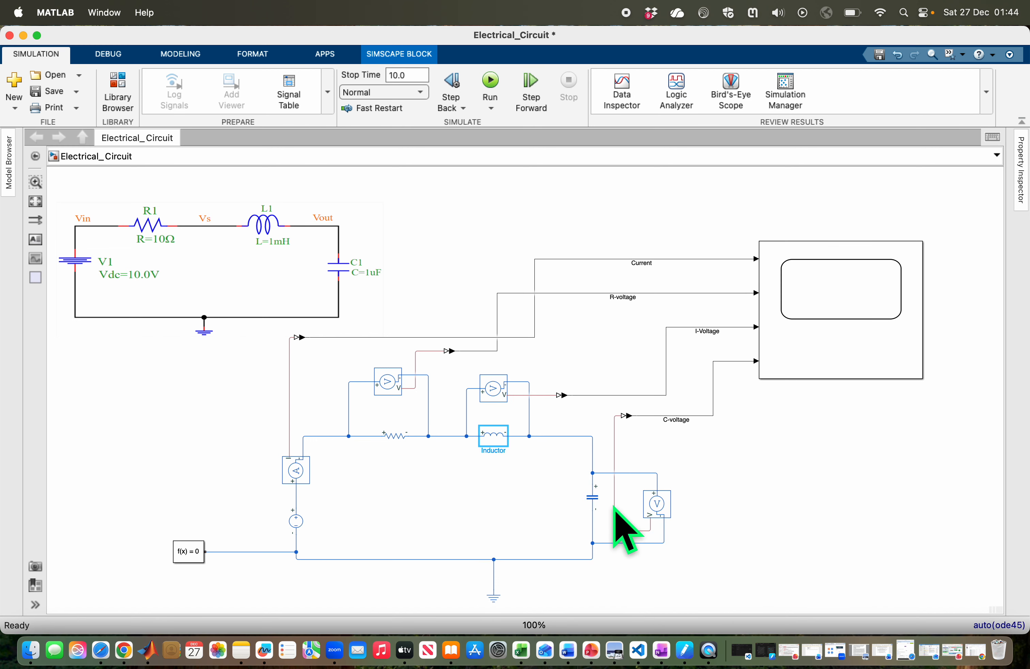
Change the capacitance unit of the Capacitor block to F, keeping the value of 1.
{"action": "double_click", "coordinate": [593, 497]}
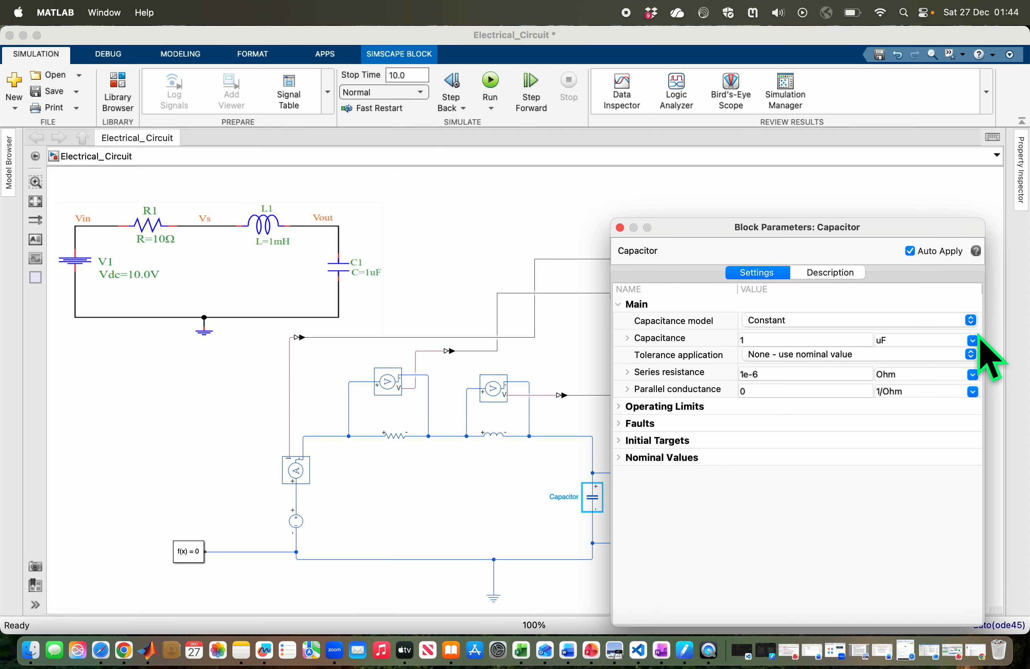
{"action": "left_click", "coordinate": [973, 340]}
{"action": "left_click", "coordinate": [944, 354]}
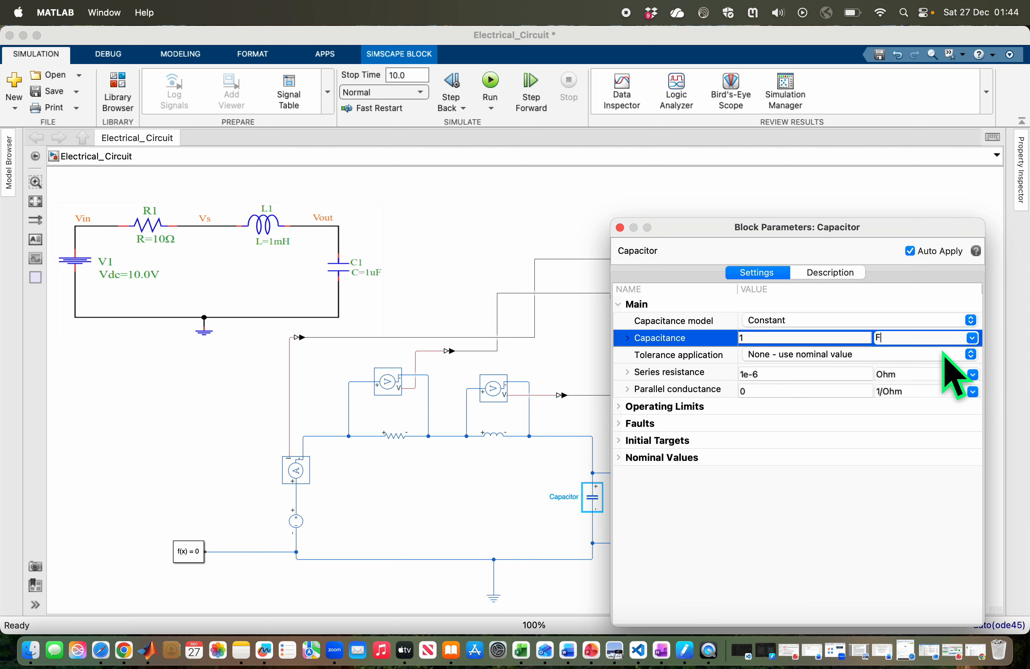
{"action": "left_click", "coordinate": [621, 227]}
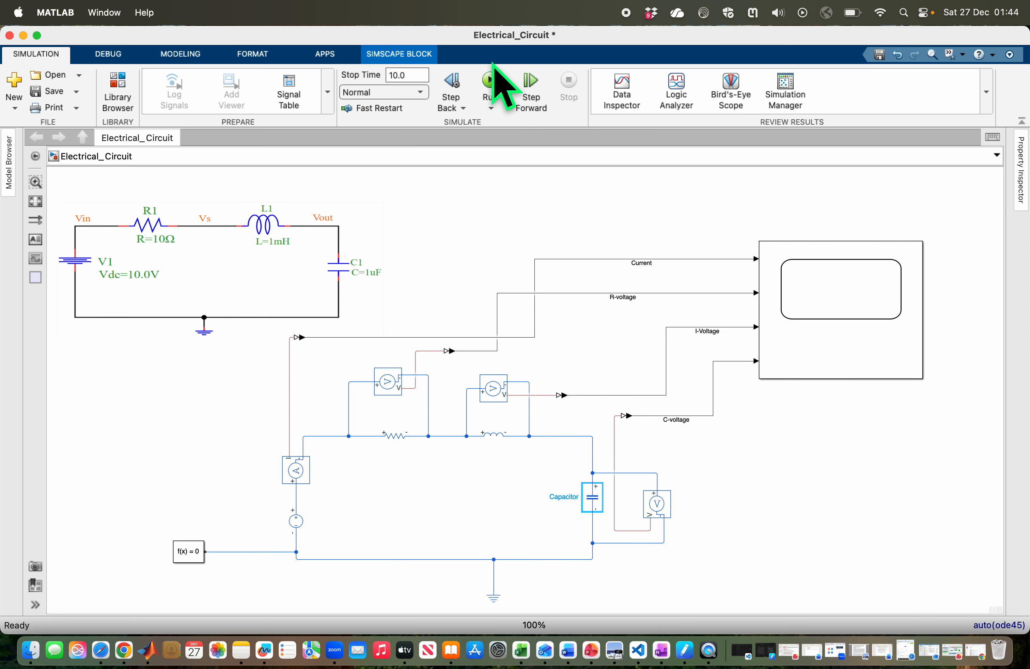
Rerun the simulation with the changed inductor and capacitor units and open the Scope to view the signals.
{"action": "left_click", "coordinate": [490, 80]}
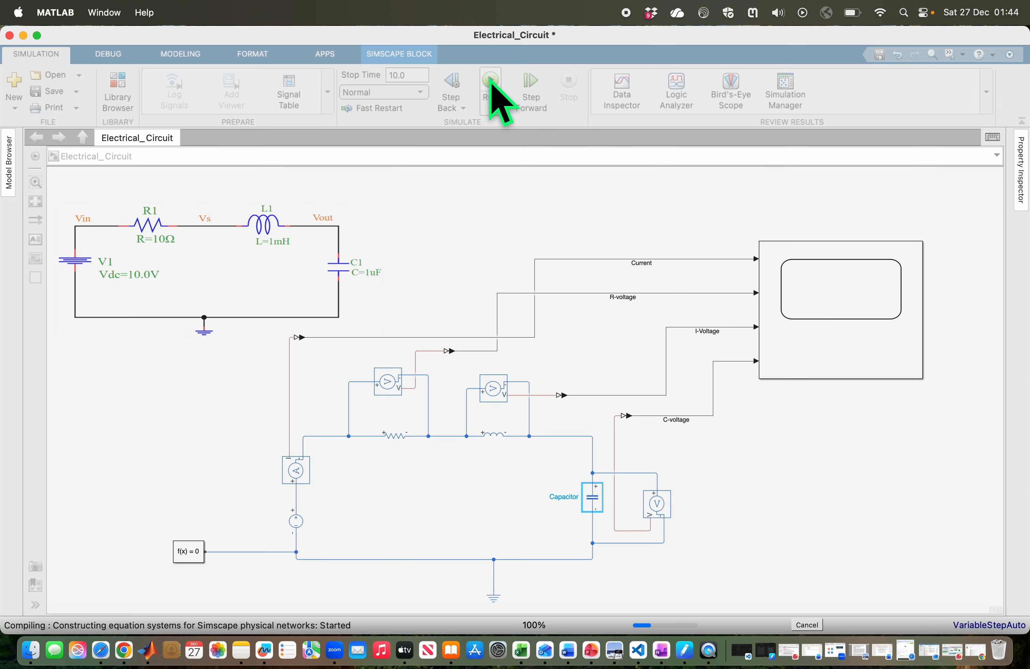
{"action": "left_click", "coordinate": [858, 274]}
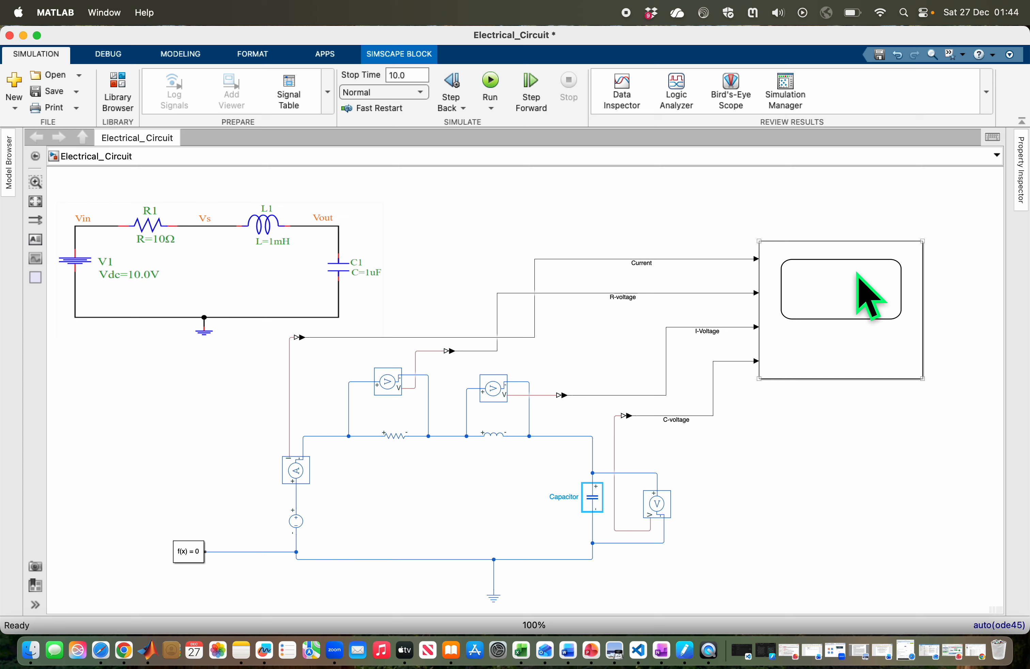
{"action": "double_click", "coordinate": [845, 307]}
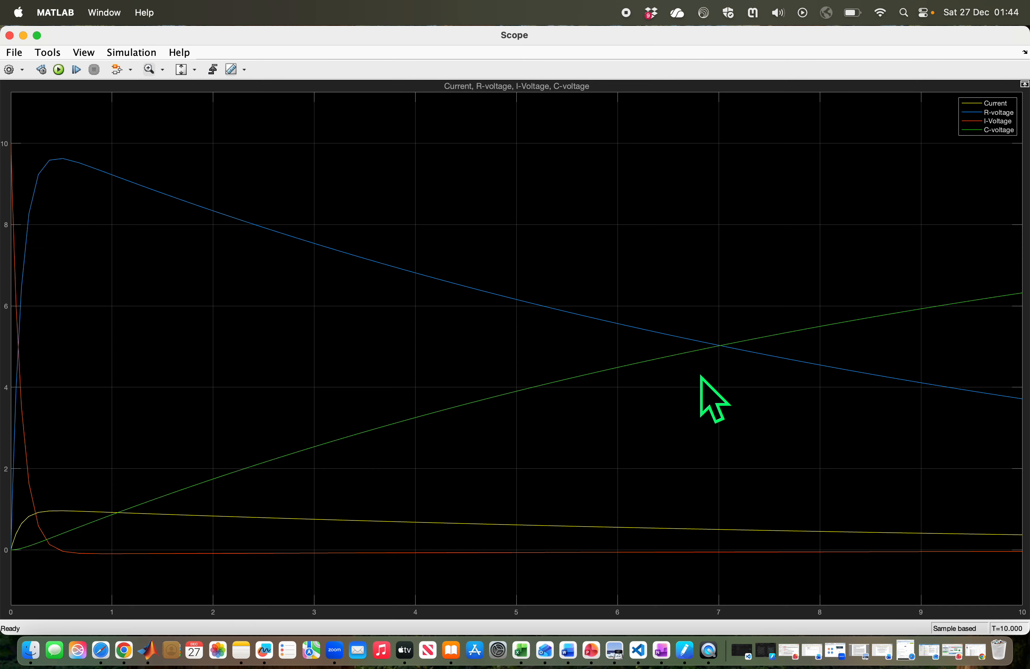